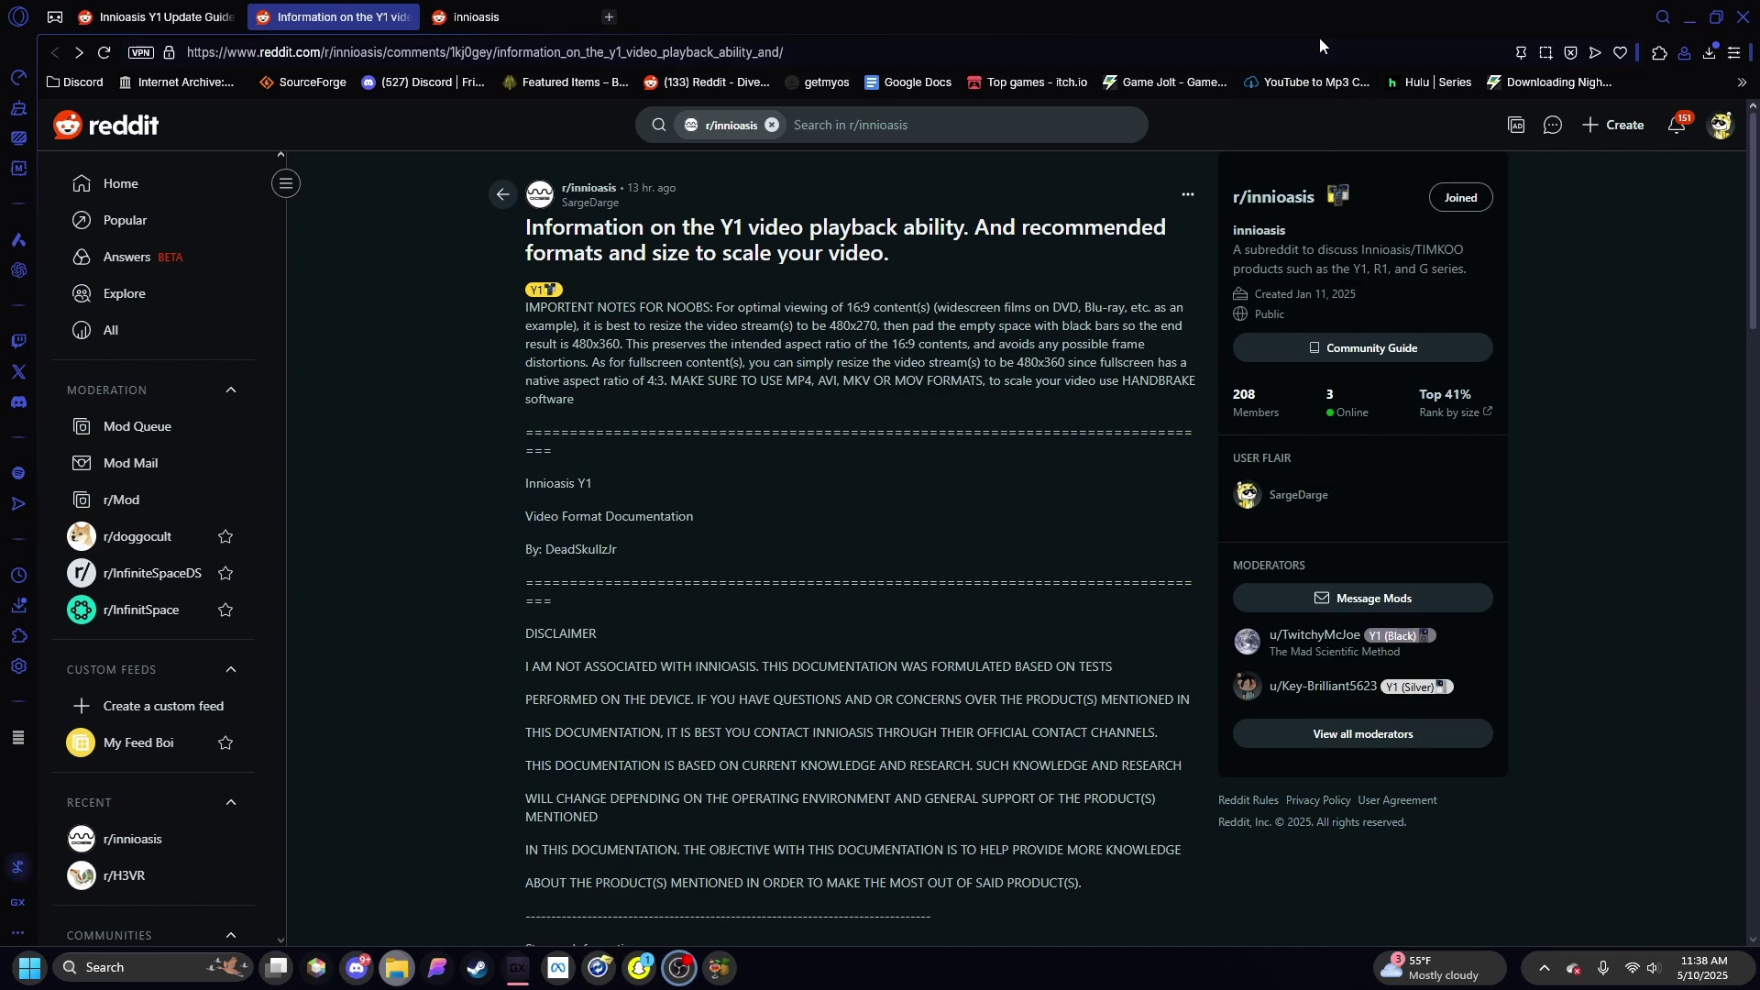
Read the Innioasis Y1 Update Guide post, highlighting the cord-connection bullet.
left_click(474, 16)
left_click(163, 17)
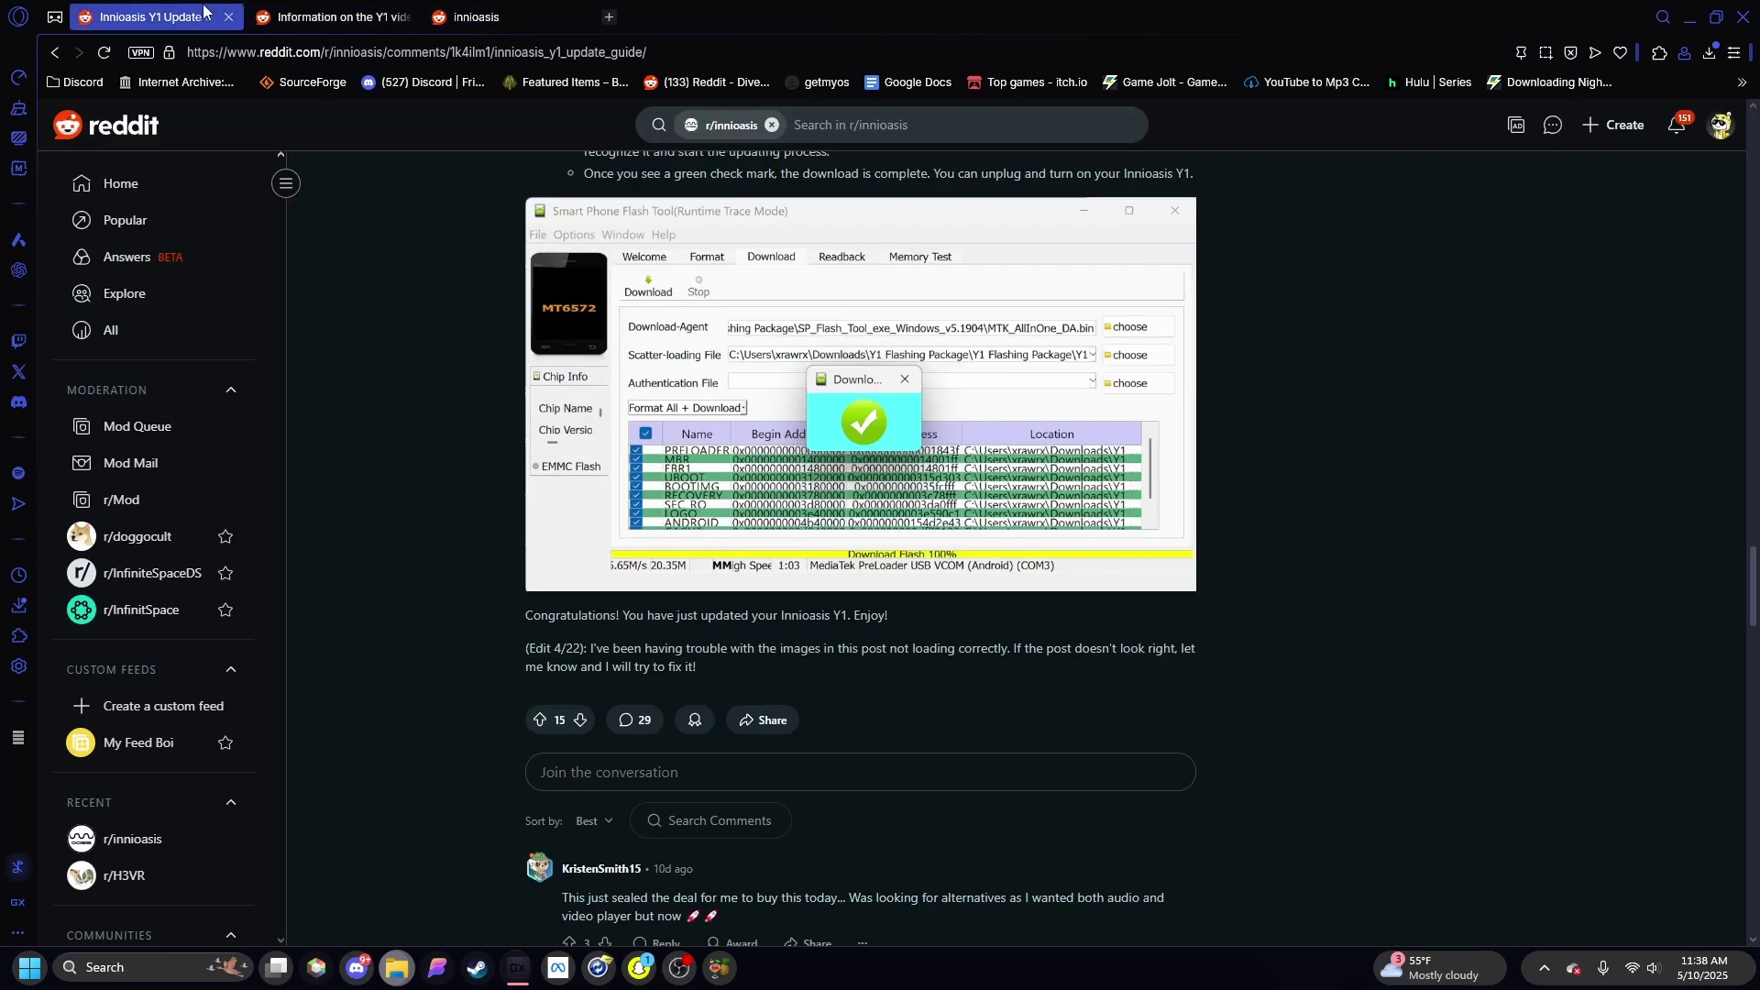
scroll(715, 203, "up", 3)
scroll(716, 203, "up", 5)
scroll(661, 200, "up", 5)
scroll(632, 200, "up", 5)
scroll(616, 196, "up", 3)
scroll(616, 197, "up", 3)
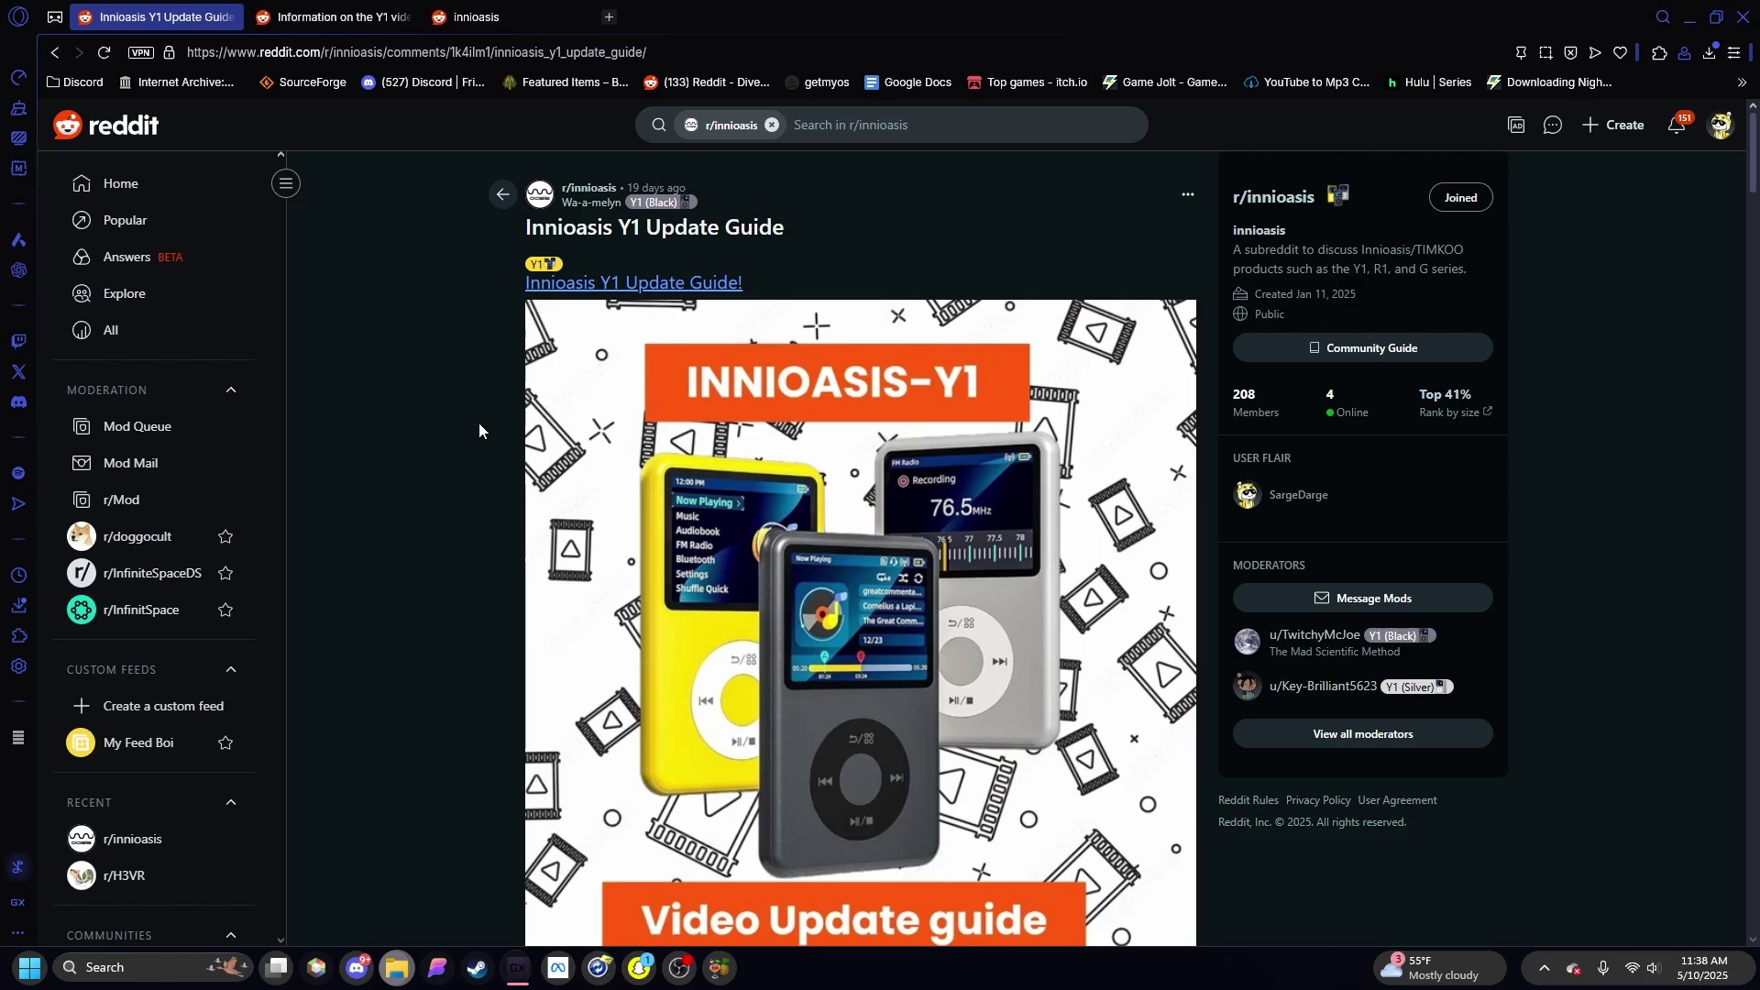
scroll(478, 431, "down", 3)
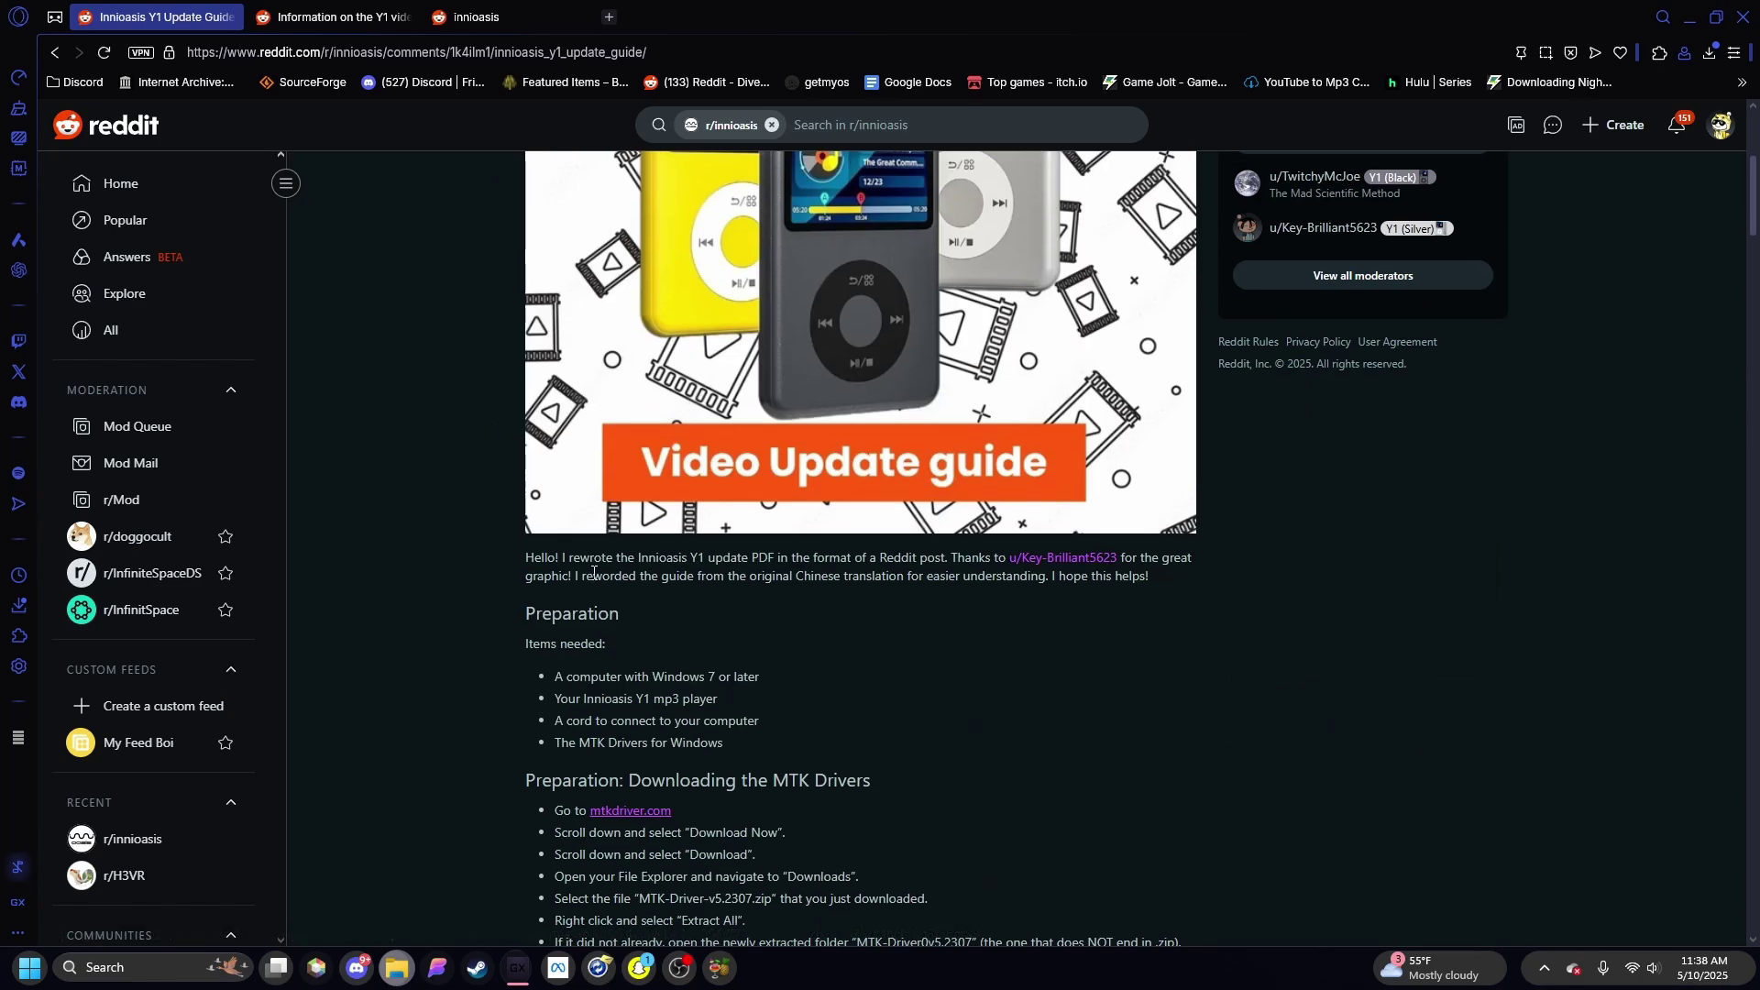
scroll(569, 619, "down", 2)
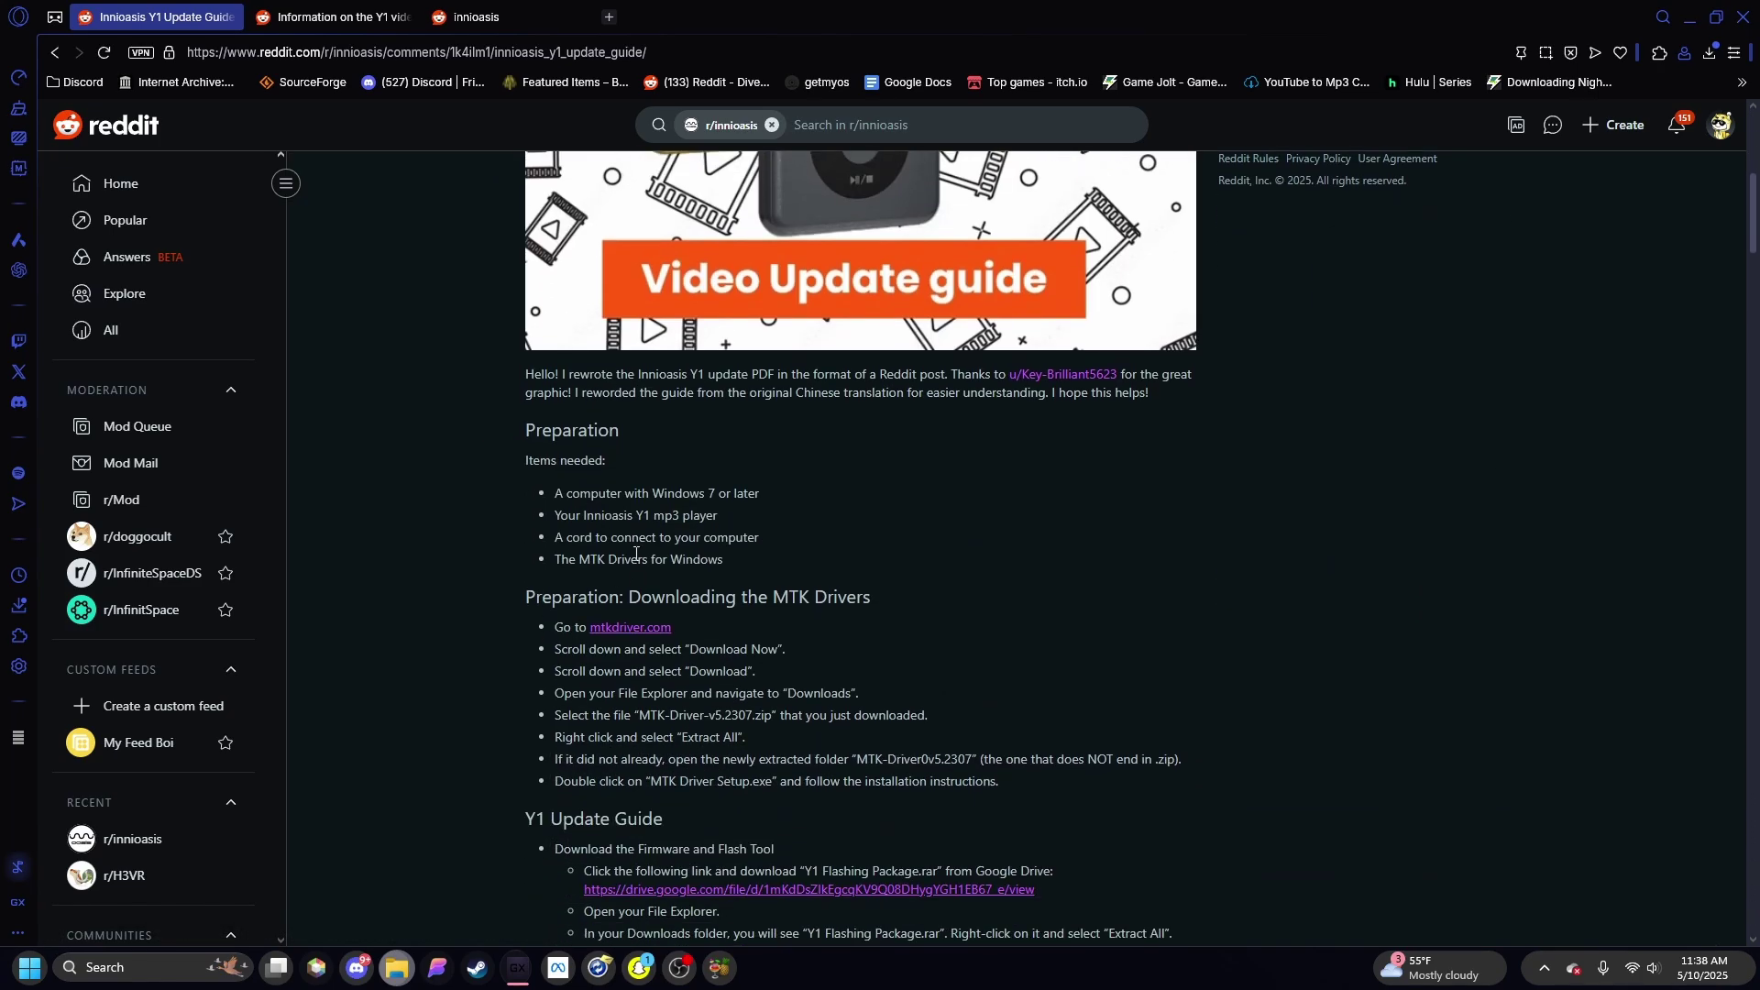
triple_click(574, 503)
left_click(596, 525)
left_click_drag(761, 538, 554, 537)
left_click(763, 557)
scroll(752, 650, "down", 2)
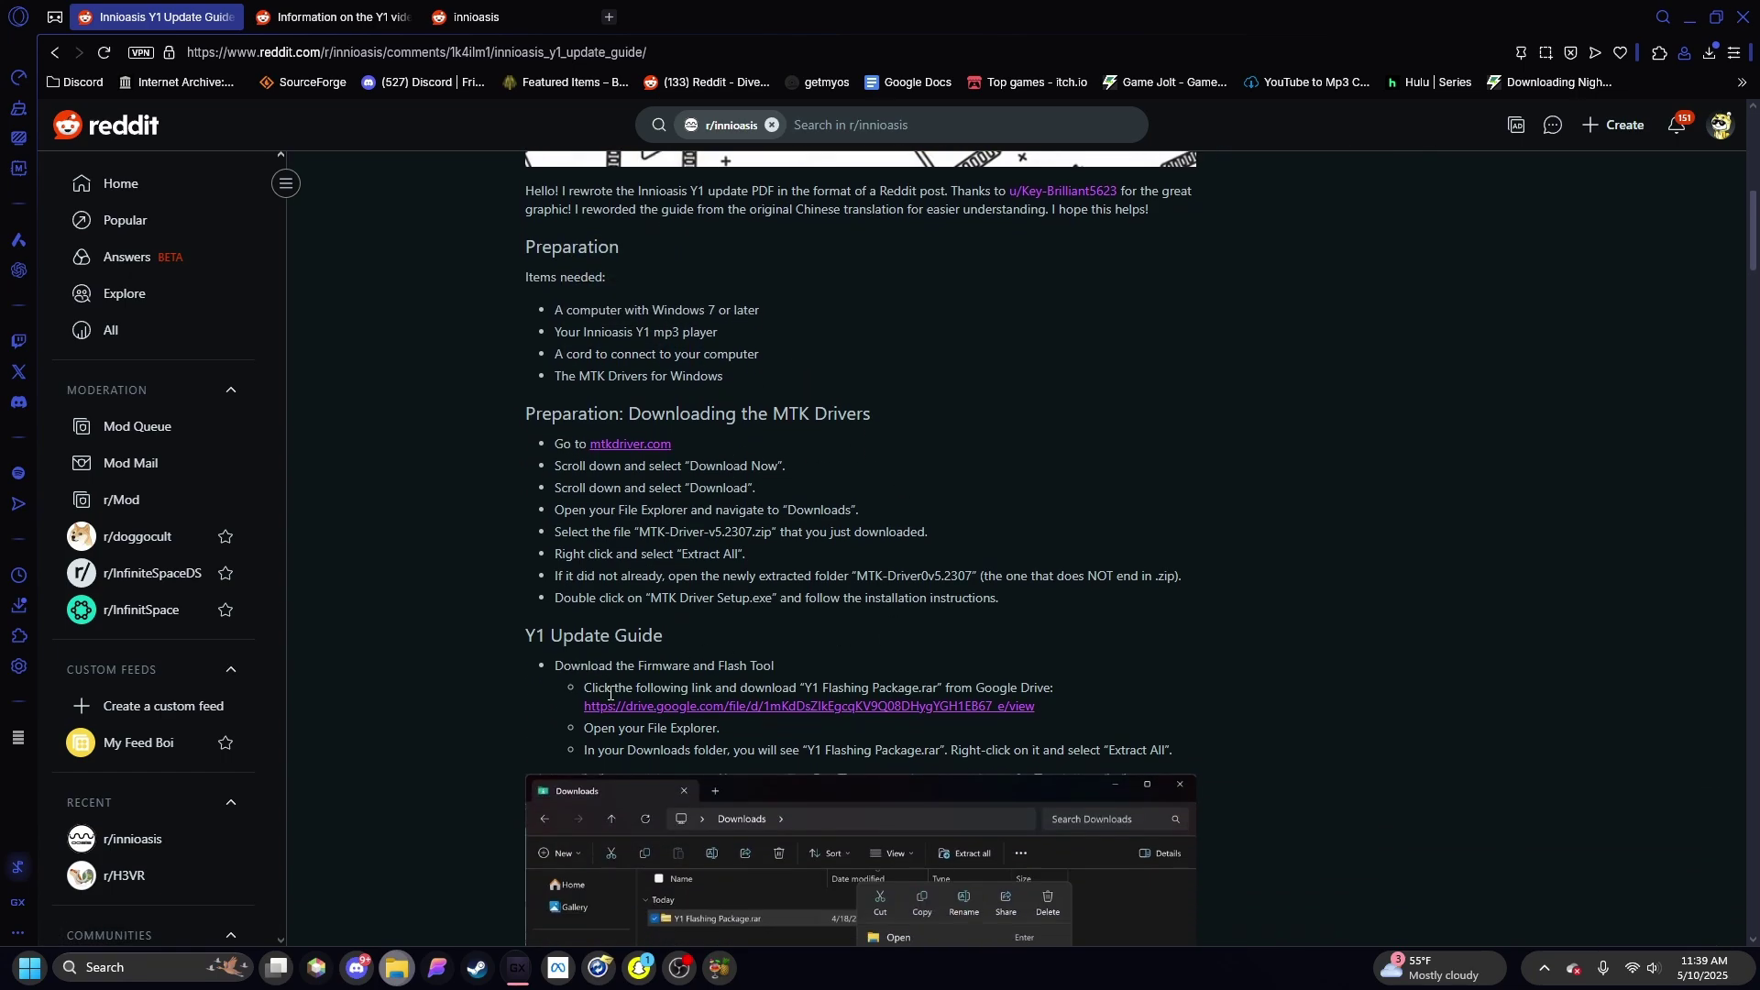
Highlight the guide's Google Drive link, then reread the playback post's author credit.
left_click_drag(1038, 706, 553, 705)
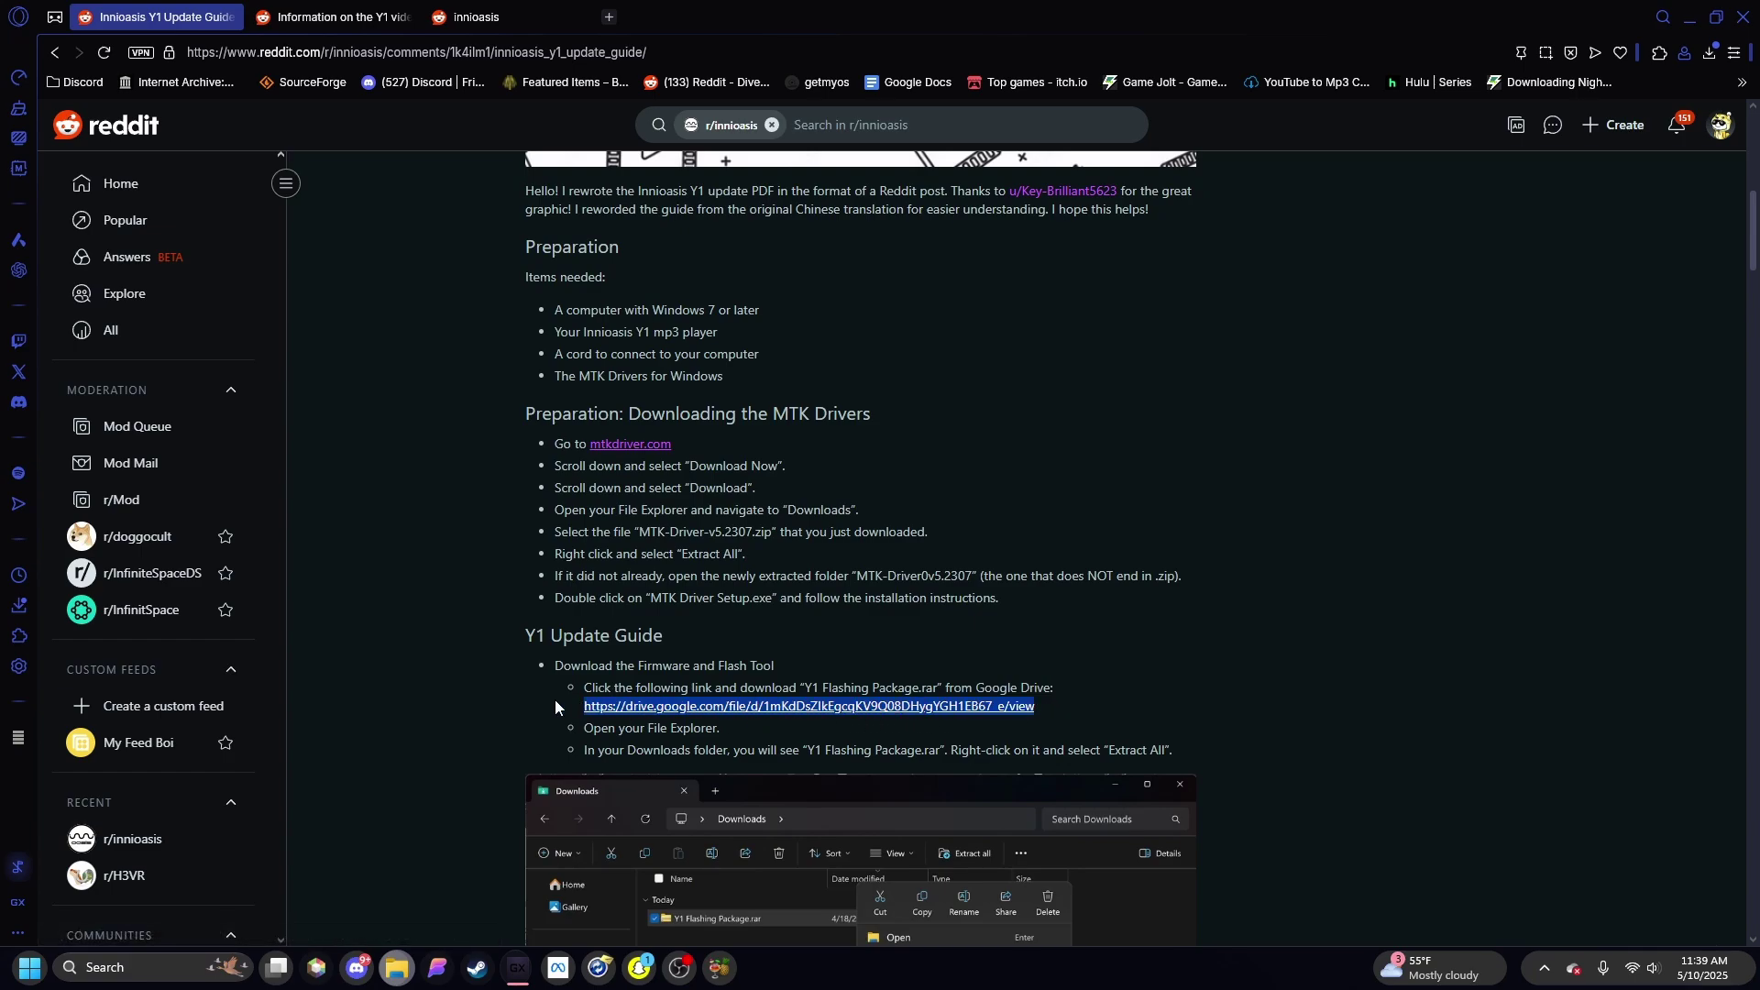
left_click(1297, 504)
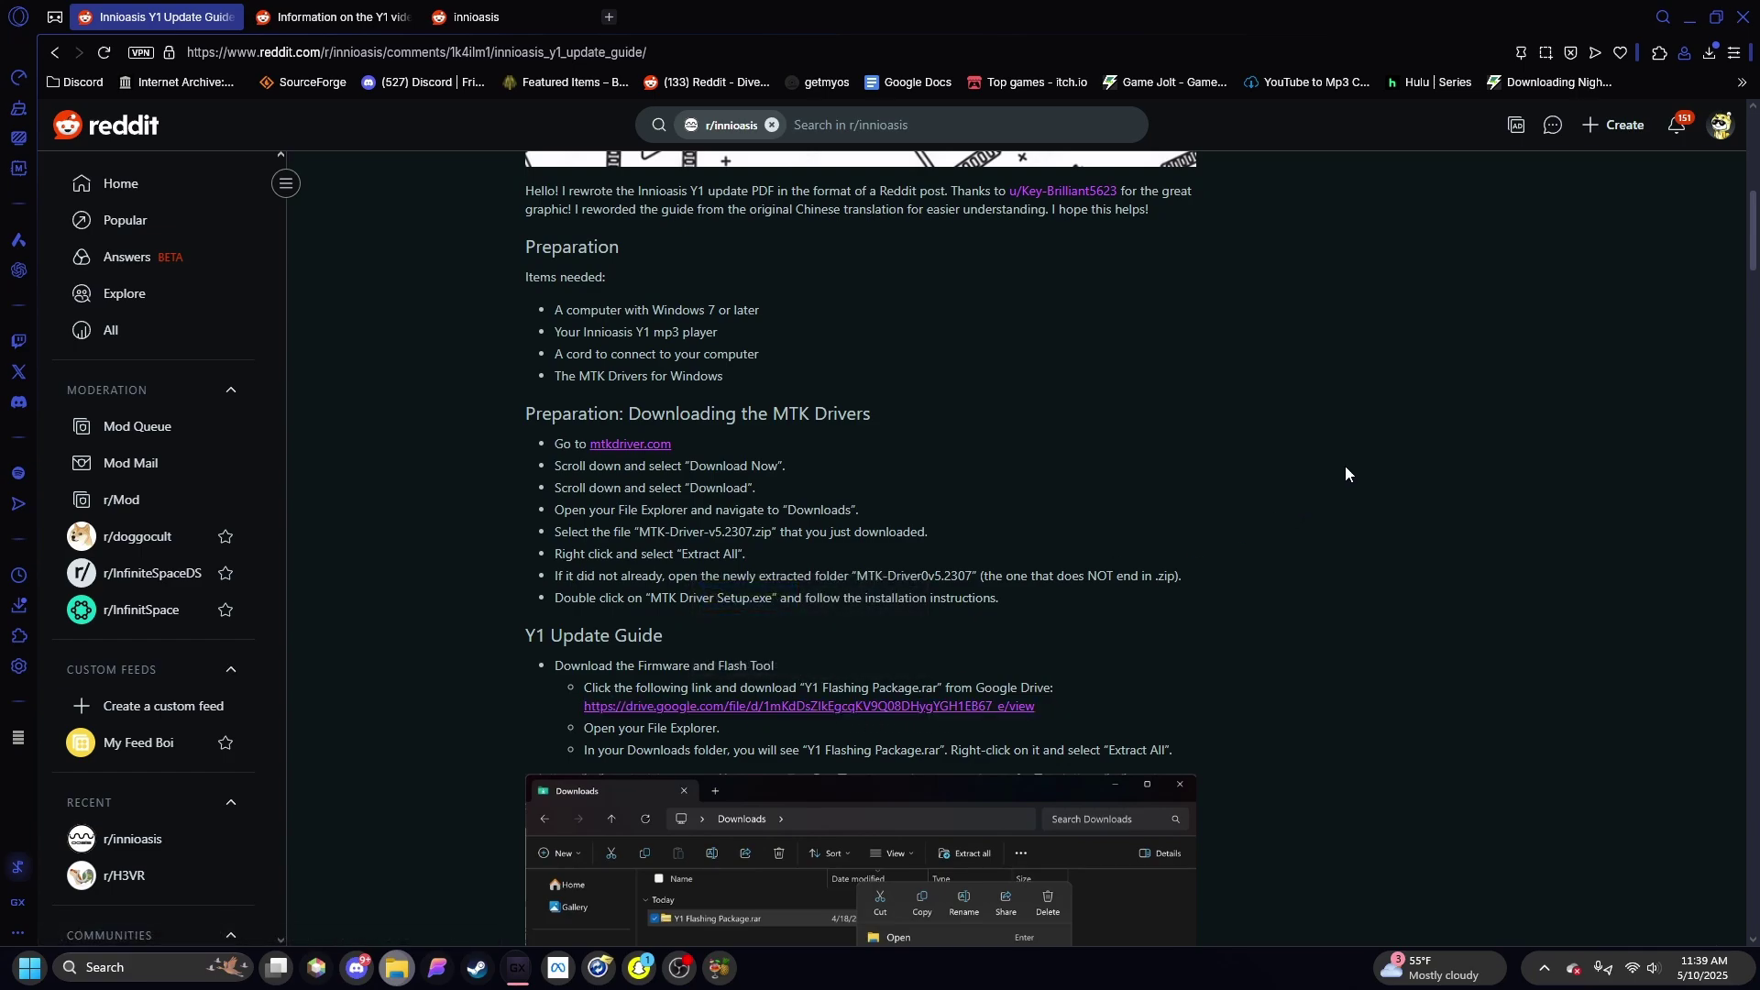
scroll(1346, 464, "down", 4)
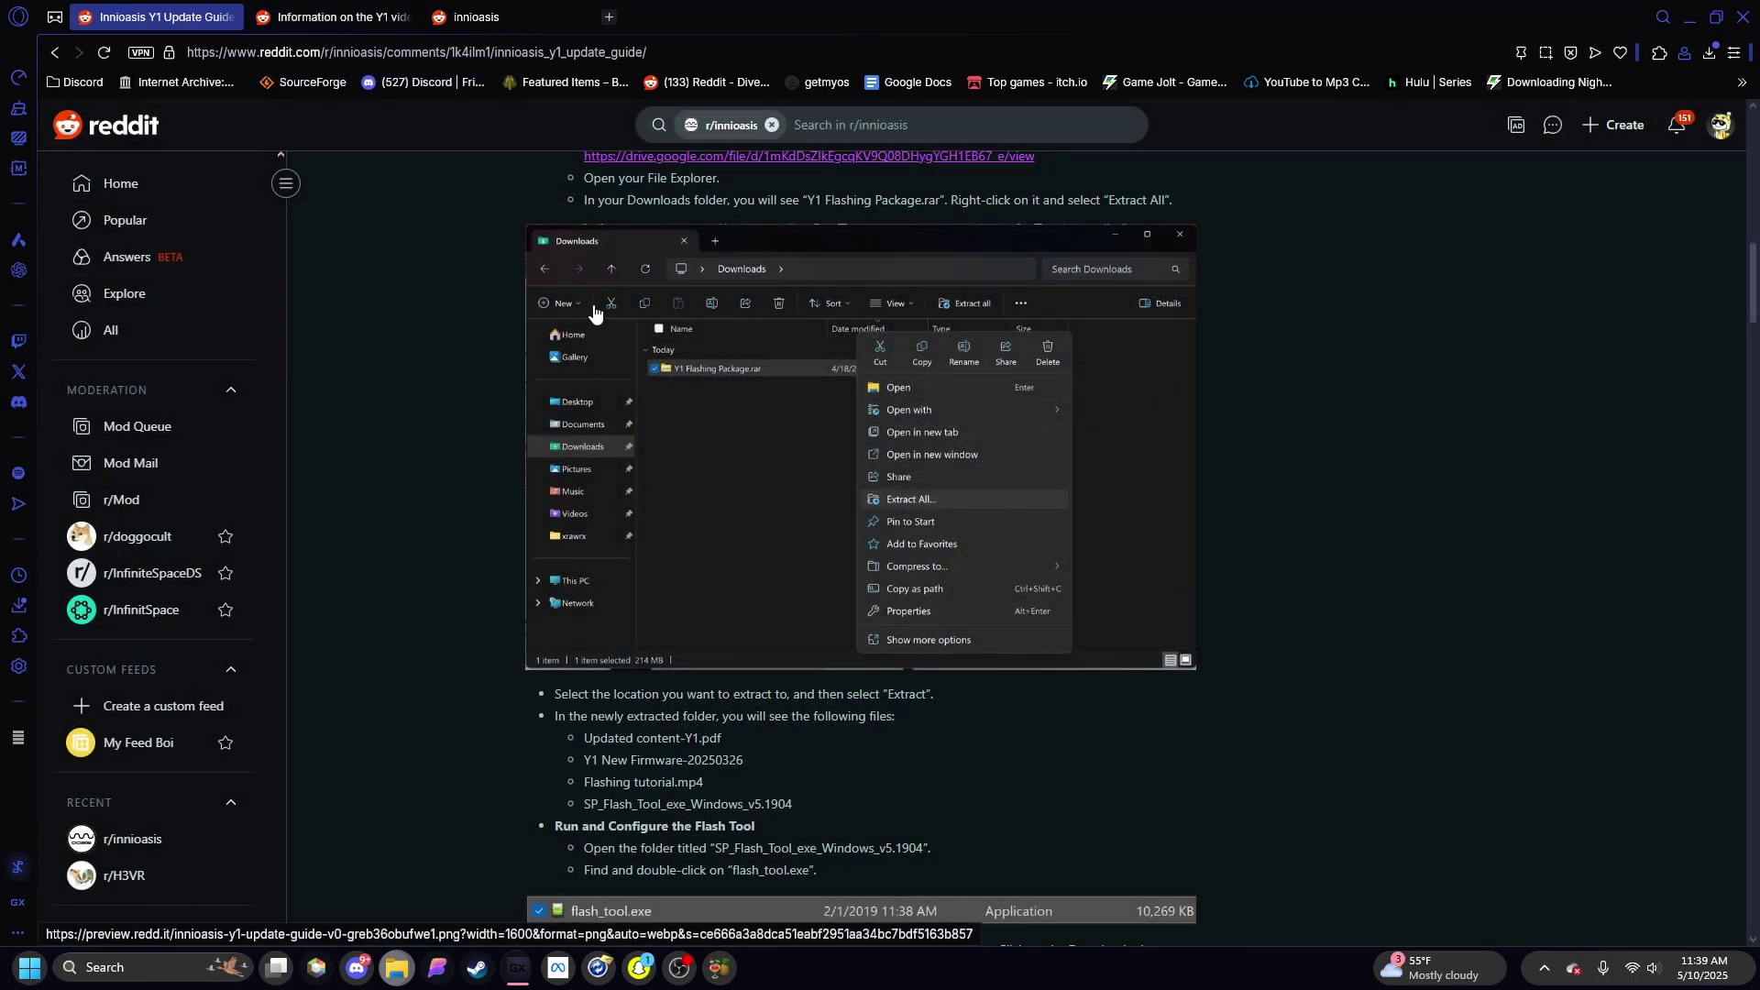
left_click(332, 16)
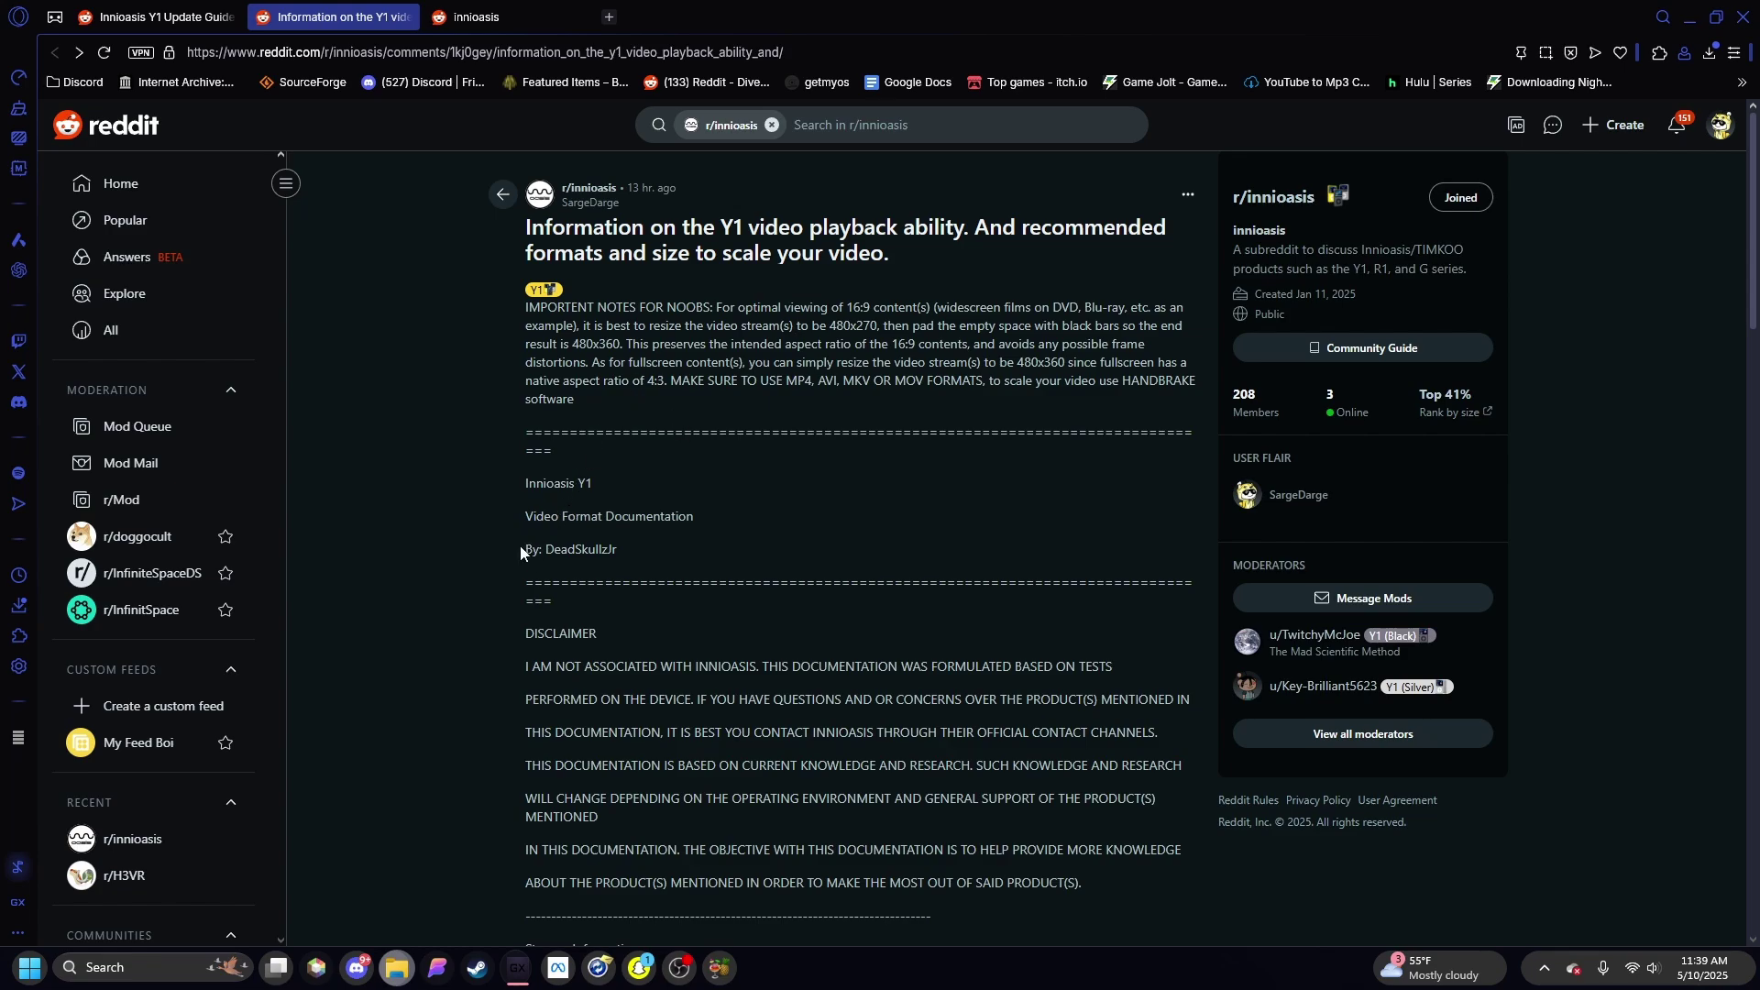
left_click_drag(525, 549, 640, 545)
left_click(641, 547)
Reread the beginner notes paragraph and the recommended 480x360 fullscreen size.
mouse_move(522, 309)
left_mouse_down()
mouse_move(1114, 344)
mouse_move(1177, 399)
left_mouse_up()
key("ctrl+c")
scroll(772, 477, "down", 15)
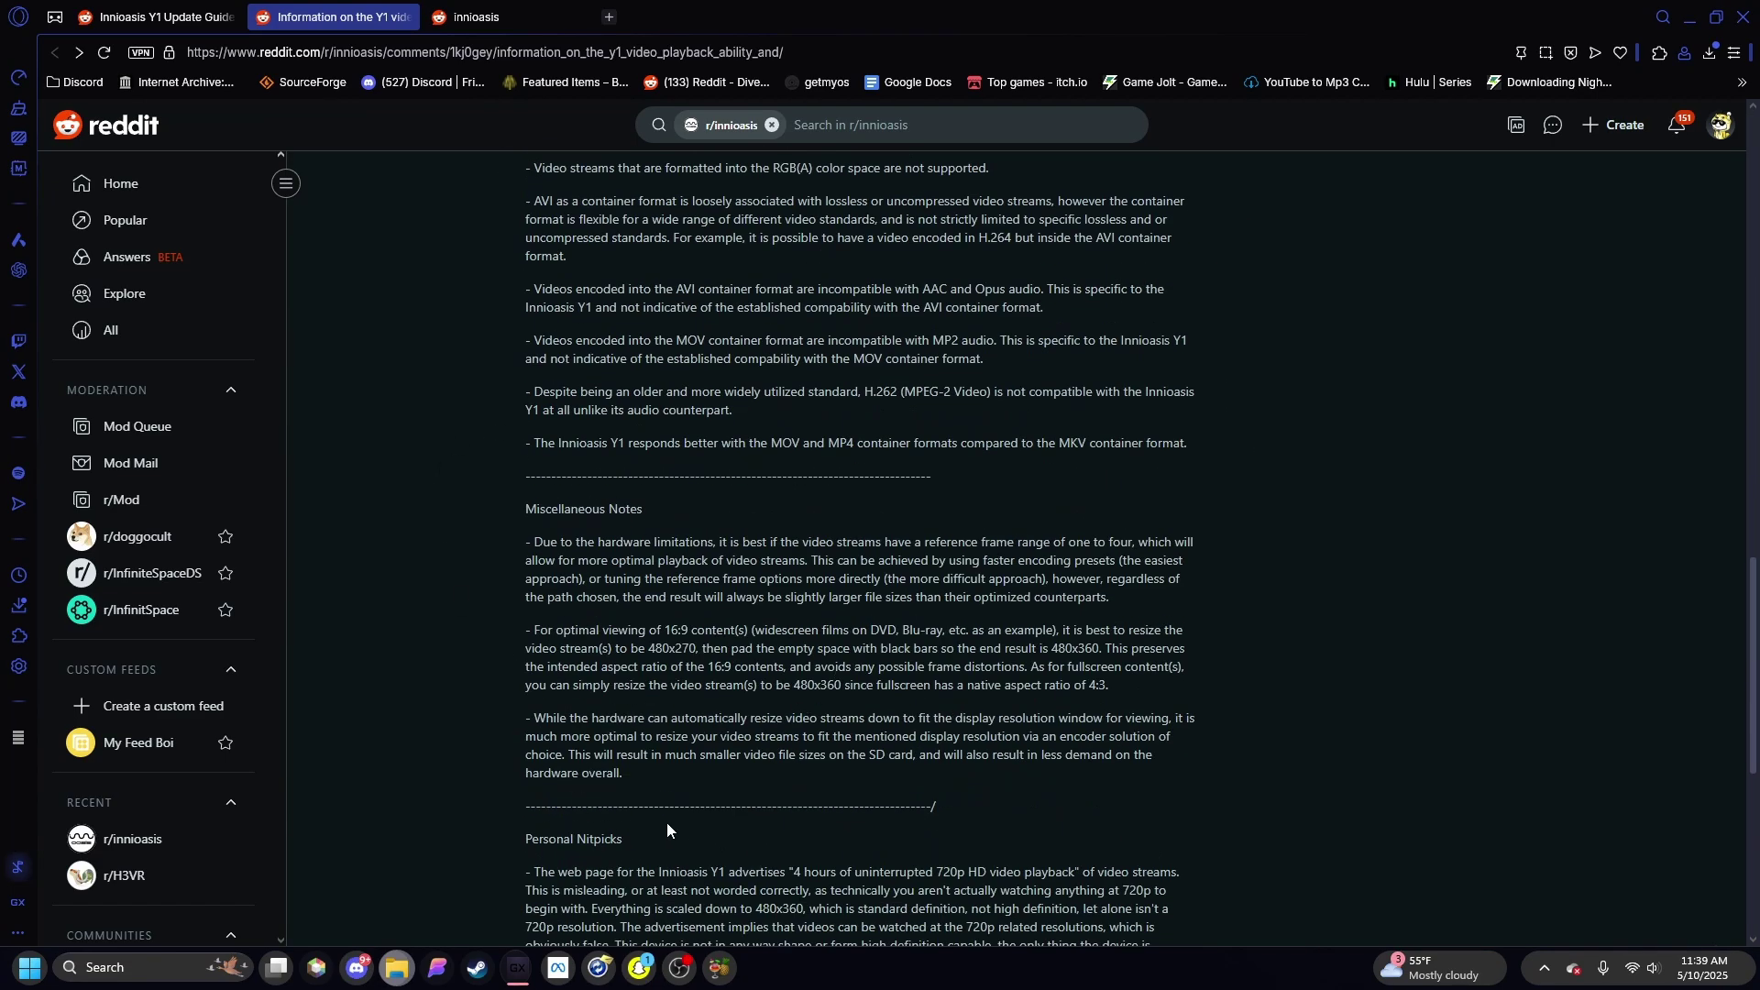
scroll(679, 821, "down", 5)
scroll(679, 821, "up", 4)
scroll(659, 583, "up", 8)
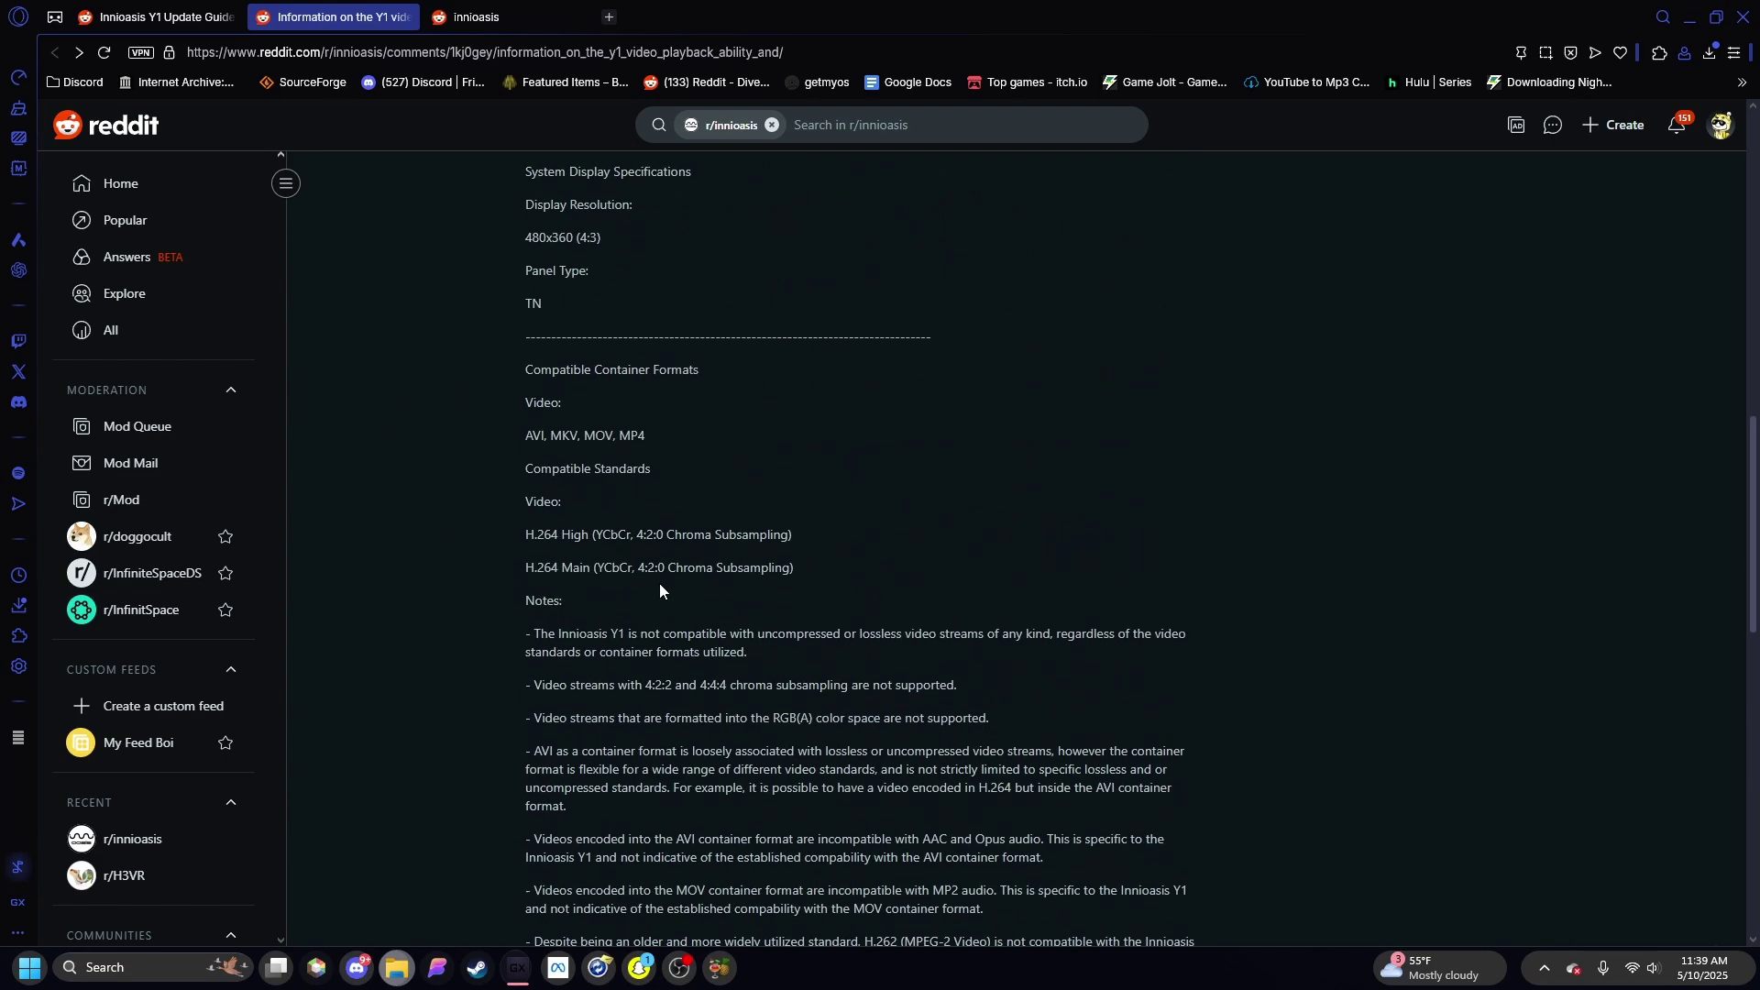
scroll(659, 584, "up", 8)
scroll(659, 583, "up", 6)
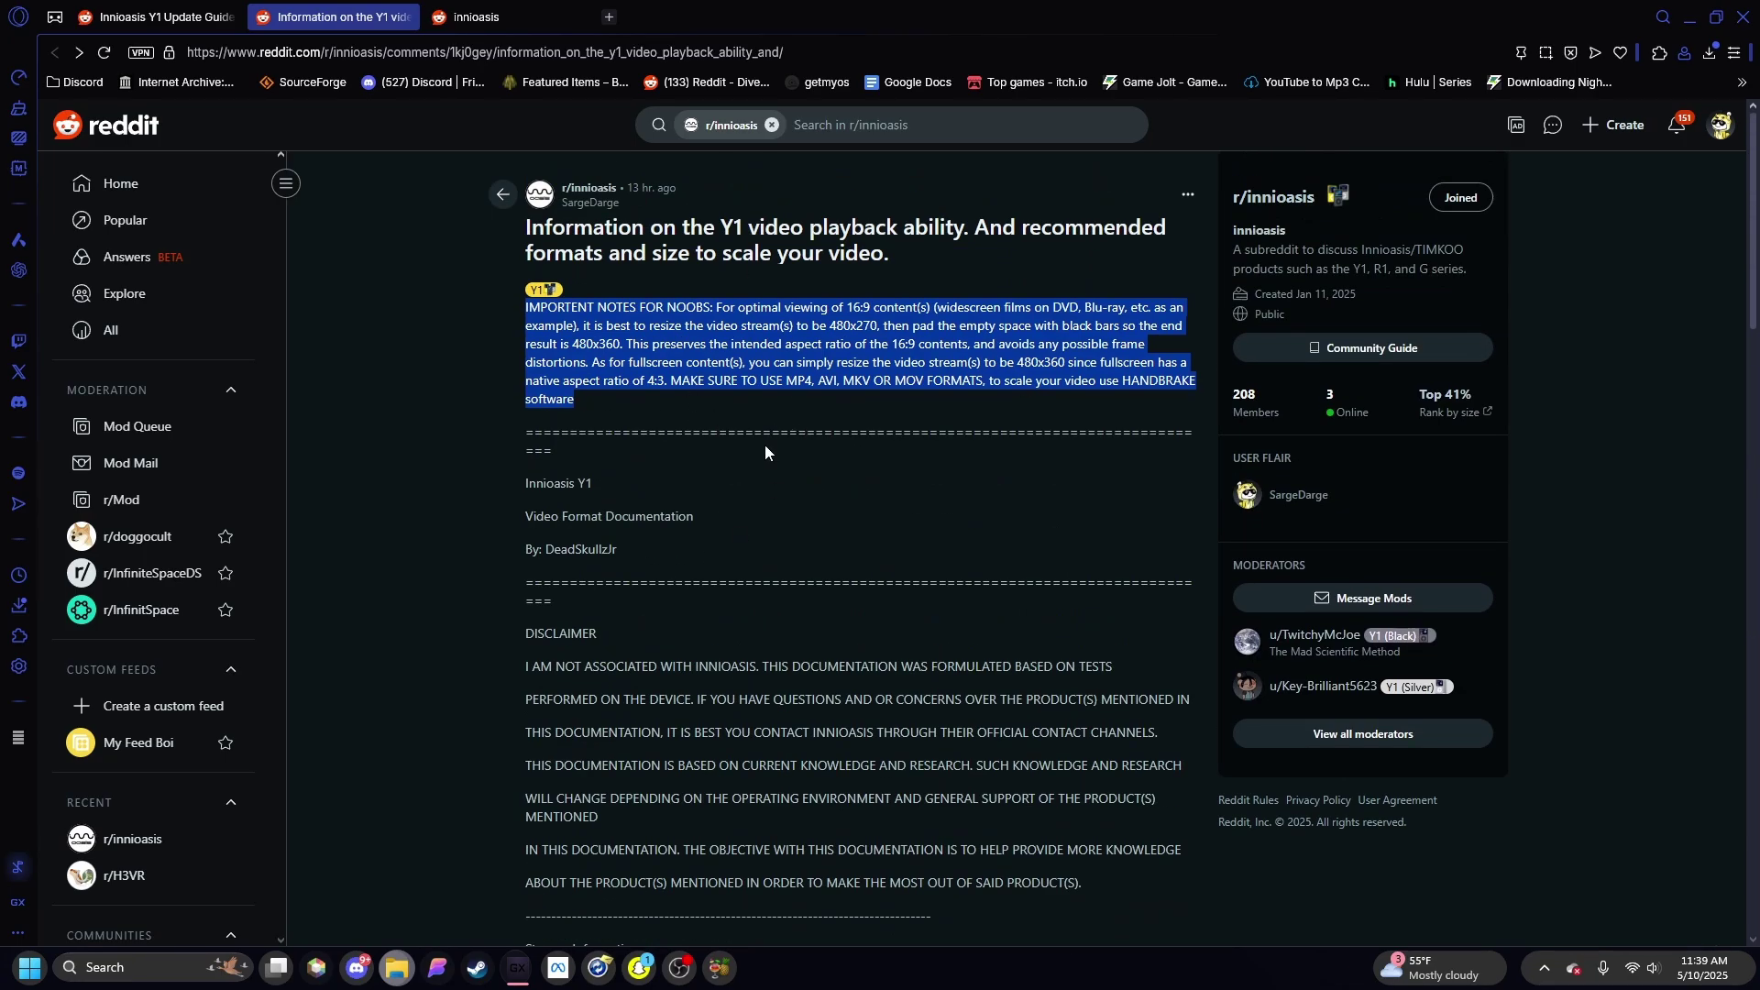
scroll(734, 455, "down", 12)
scroll(733, 458, "down", 6)
scroll(736, 467, "up", 8)
scroll(736, 469, "up", 8)
left_click(514, 344)
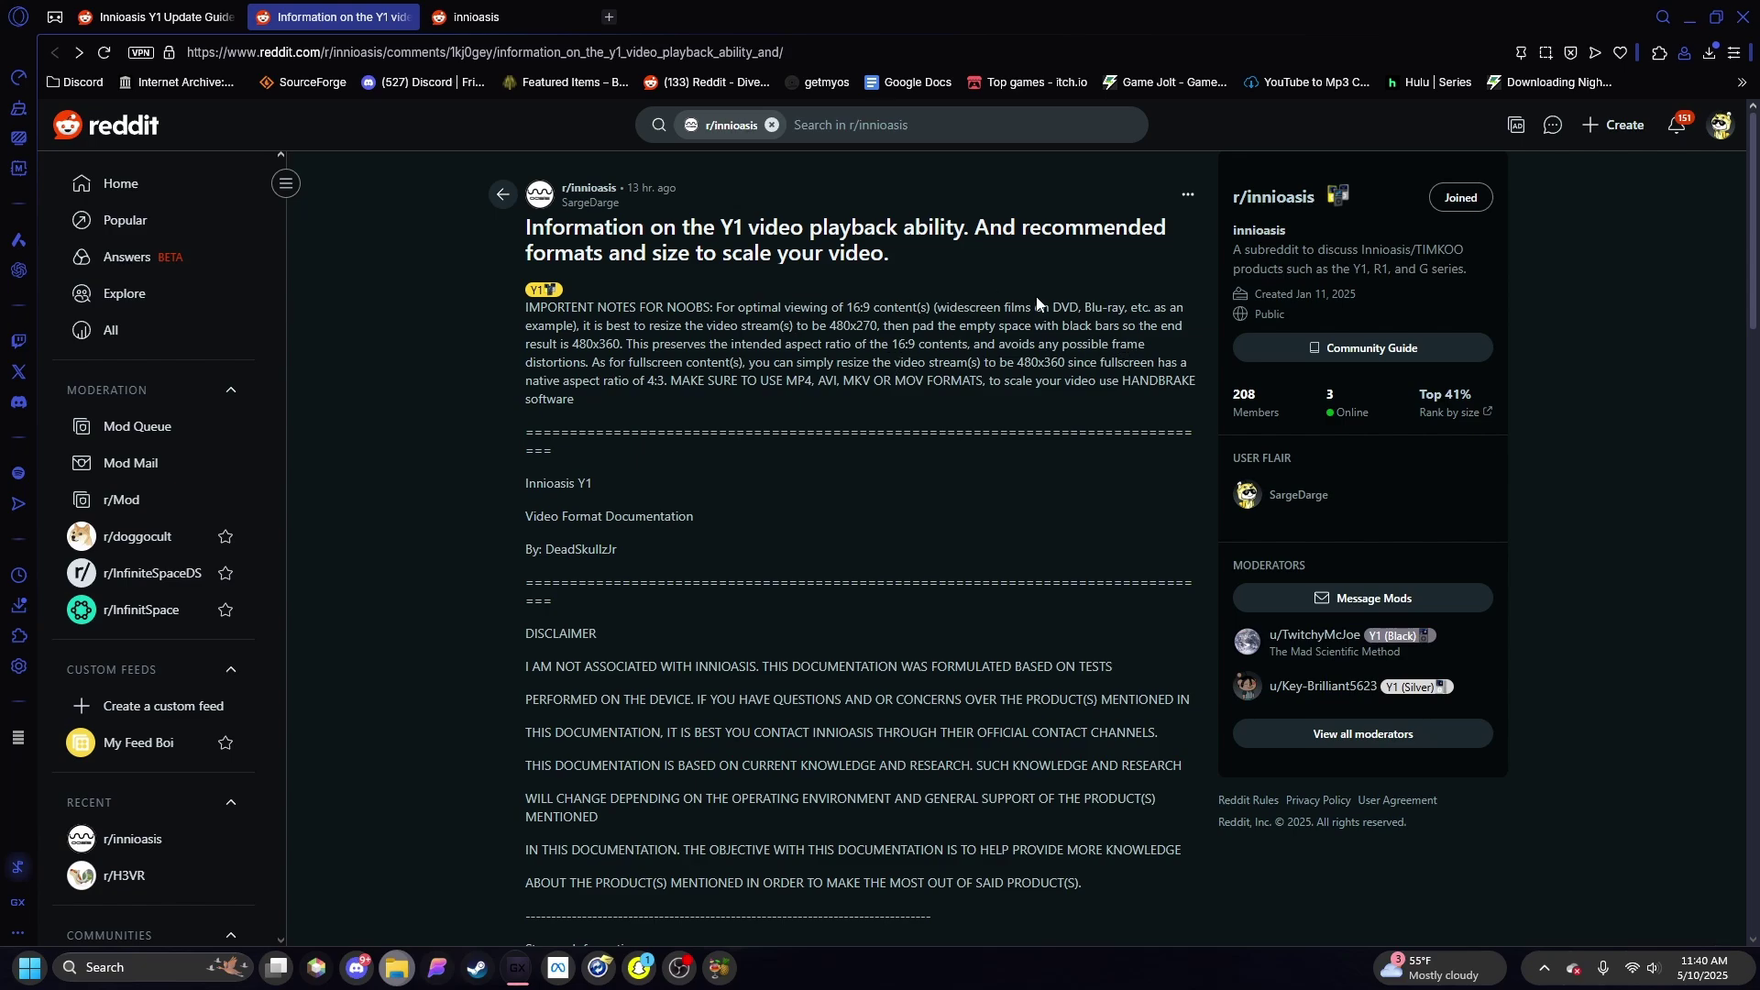
double_click(1059, 361)
left_click(1100, 383)
Bring HandBrake in front of the Reddit post and raise its window.
left_click(718, 968)
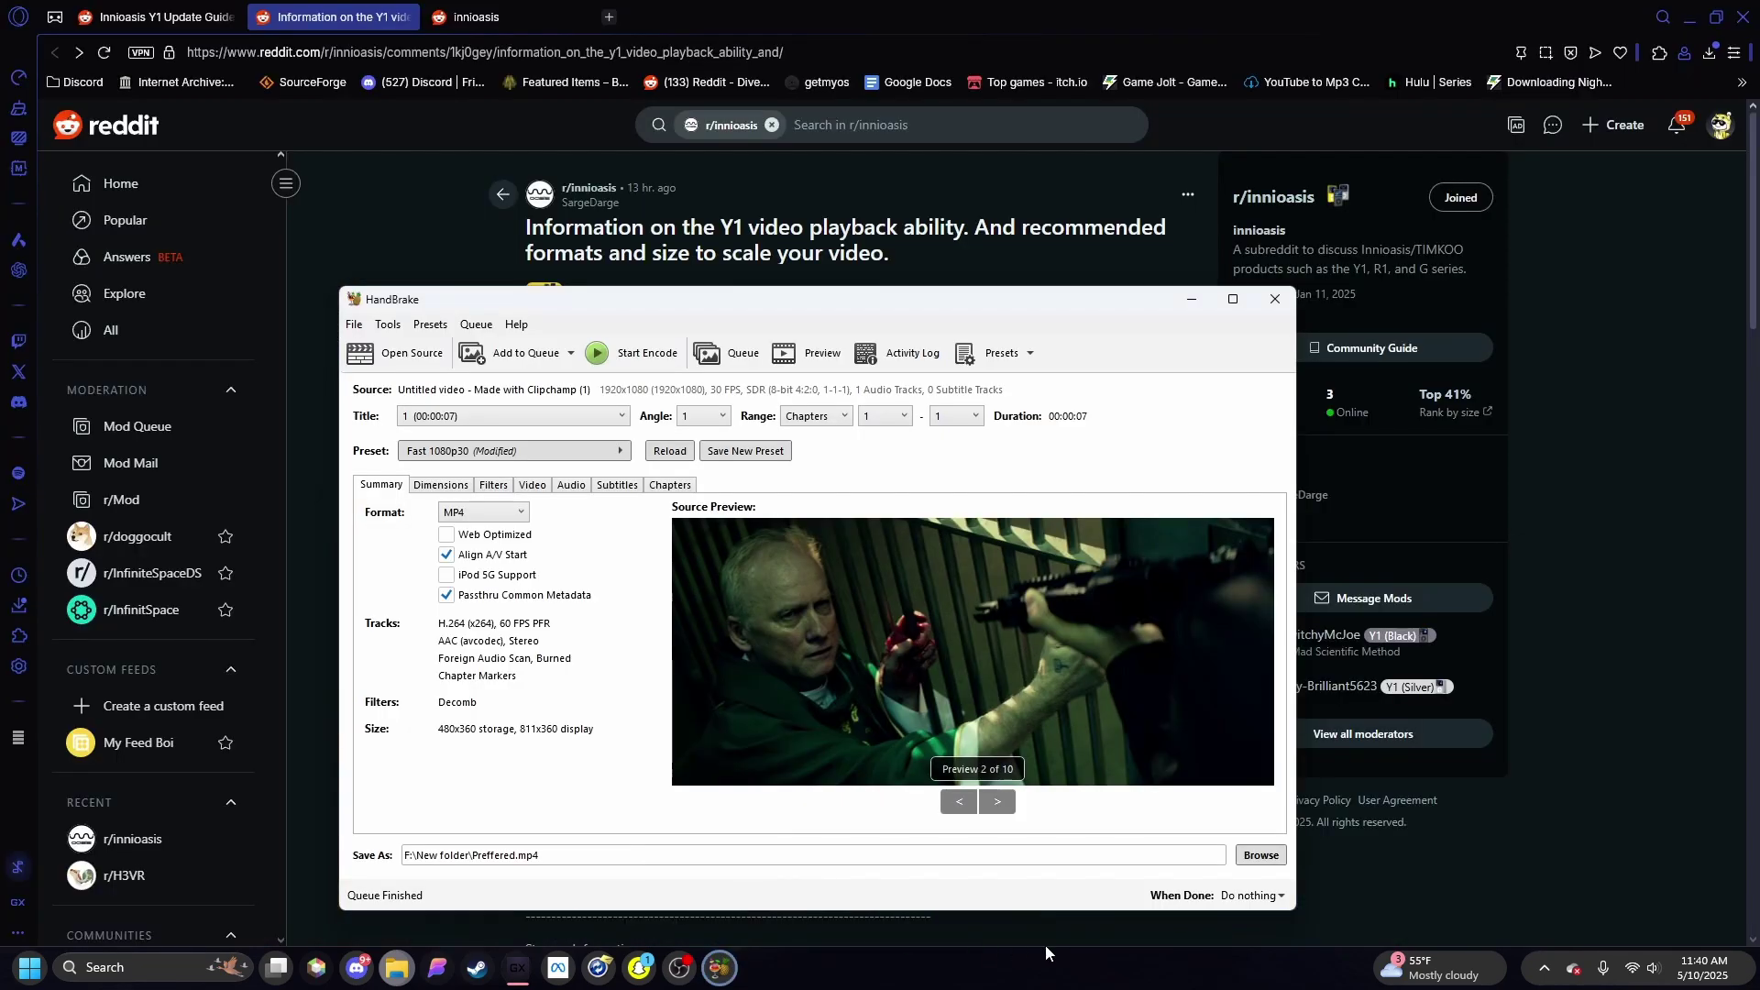
left_click_drag(620, 300, 658, 229)
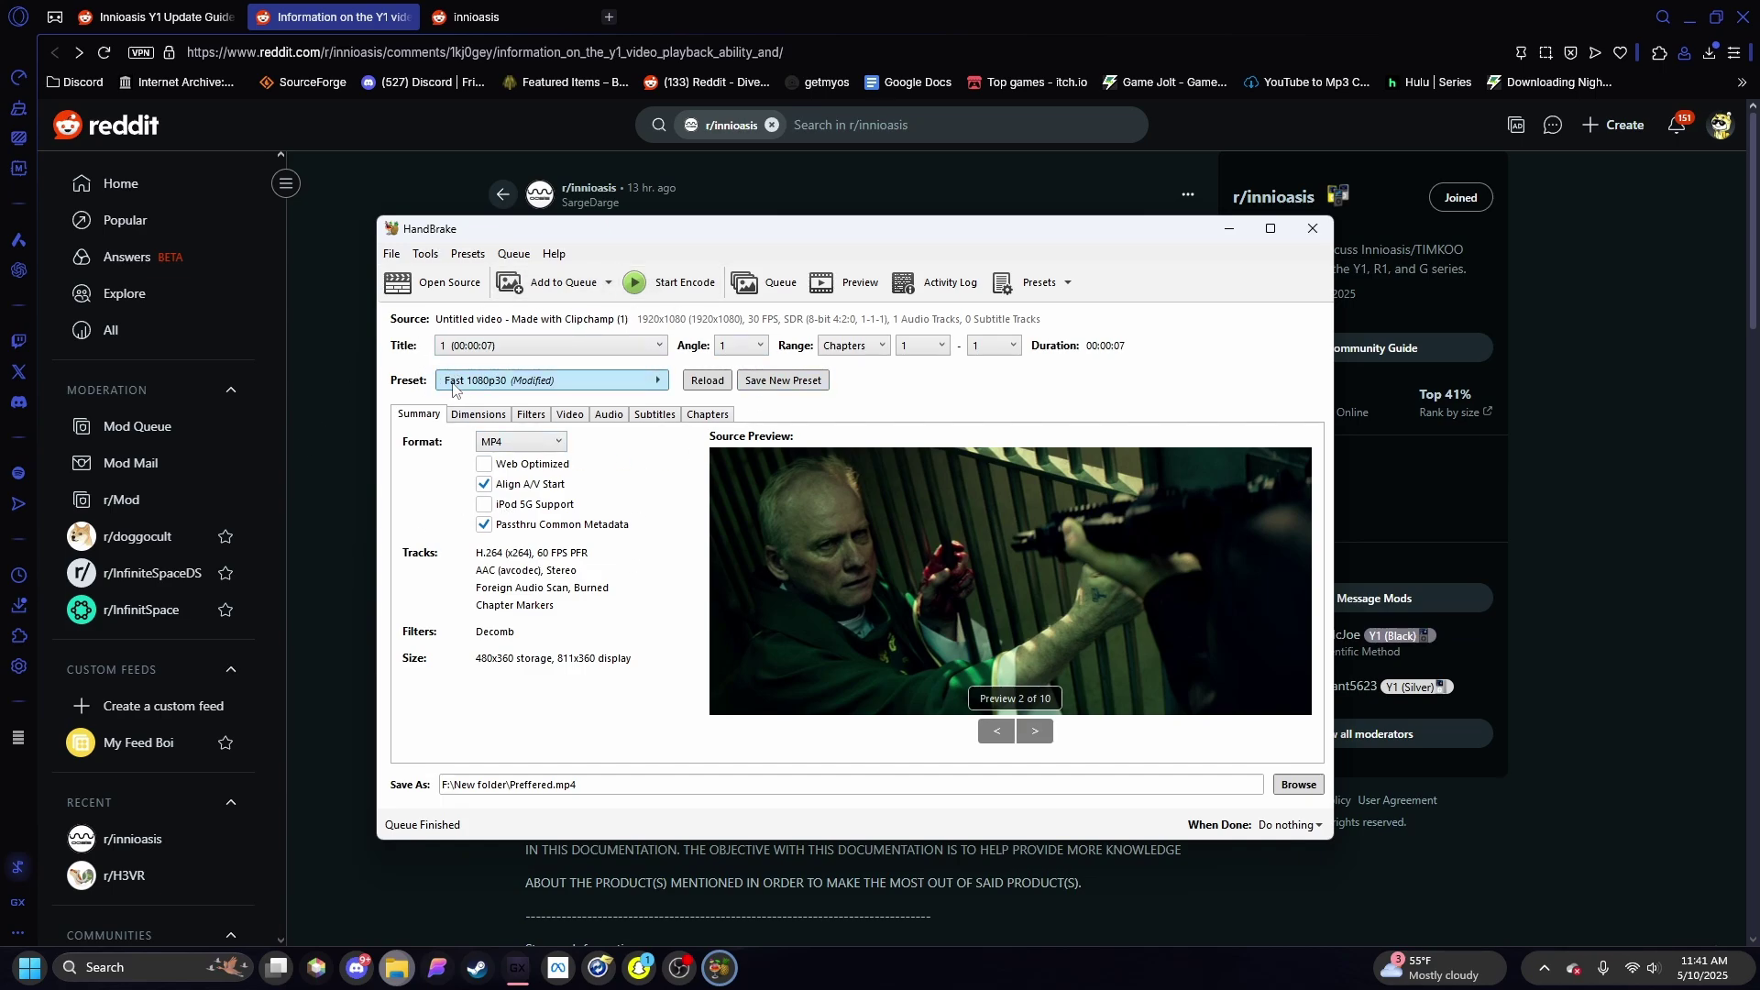
Show the Dimensions settings and turn Optimal Size off for manual sizing.
left_click(481, 415)
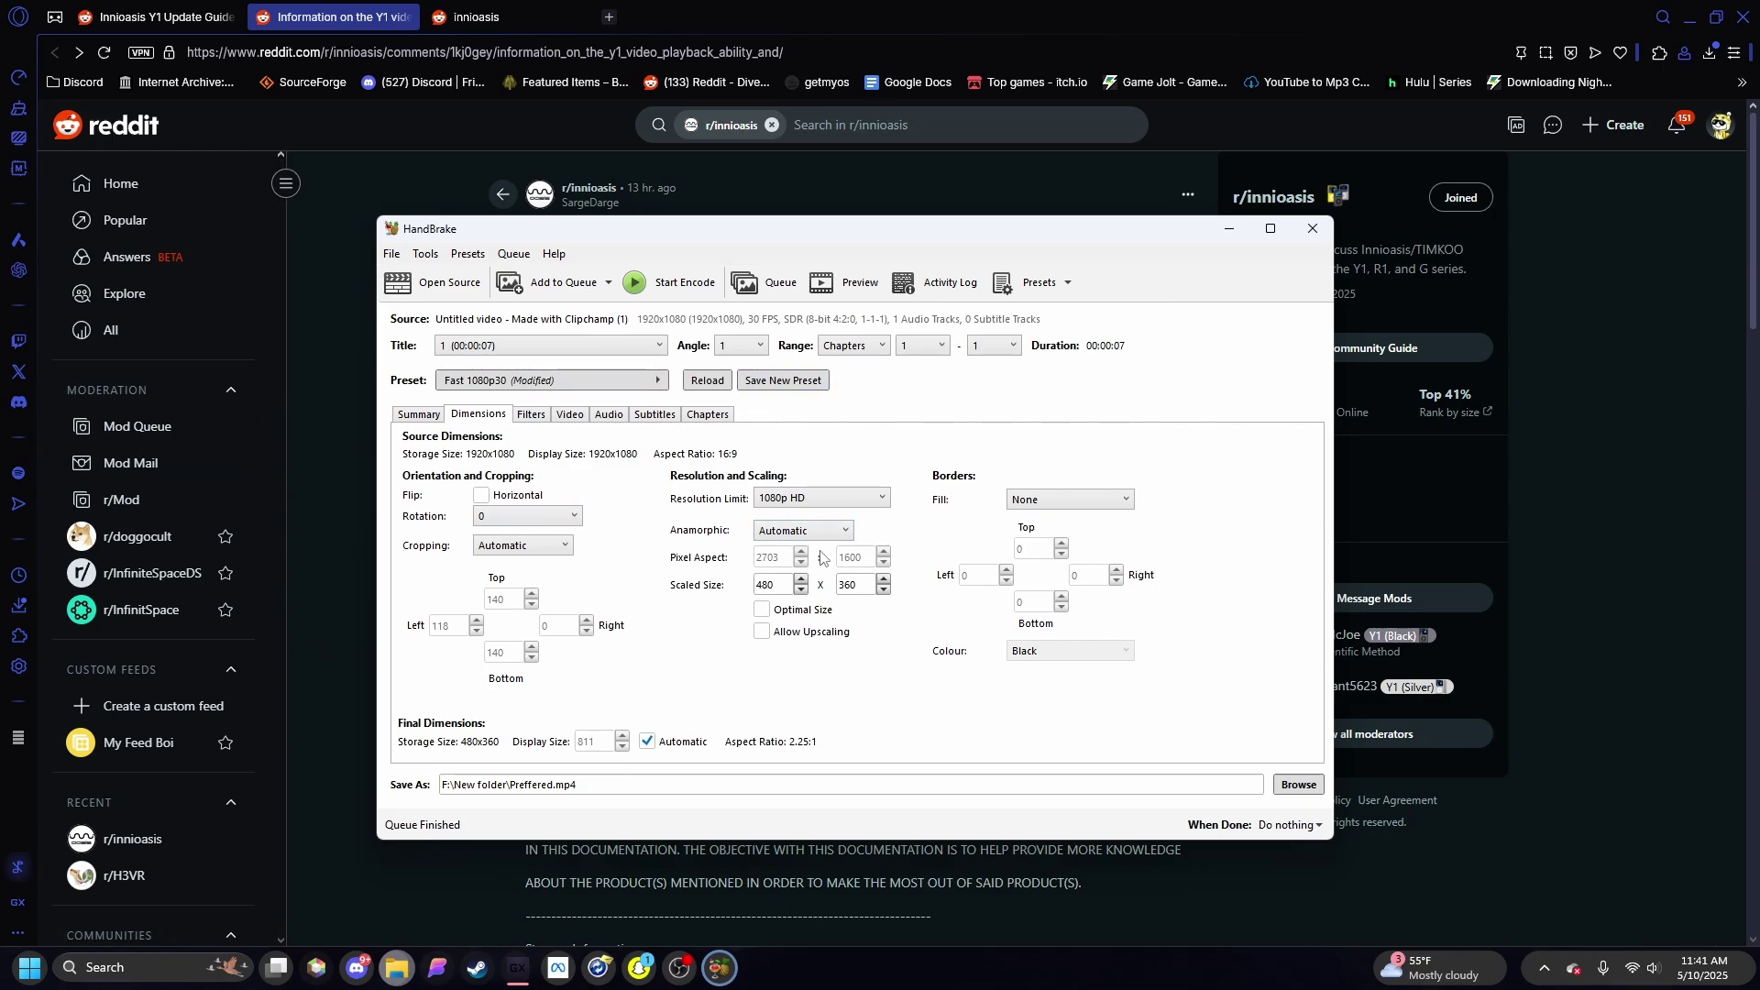
left_click(762, 609)
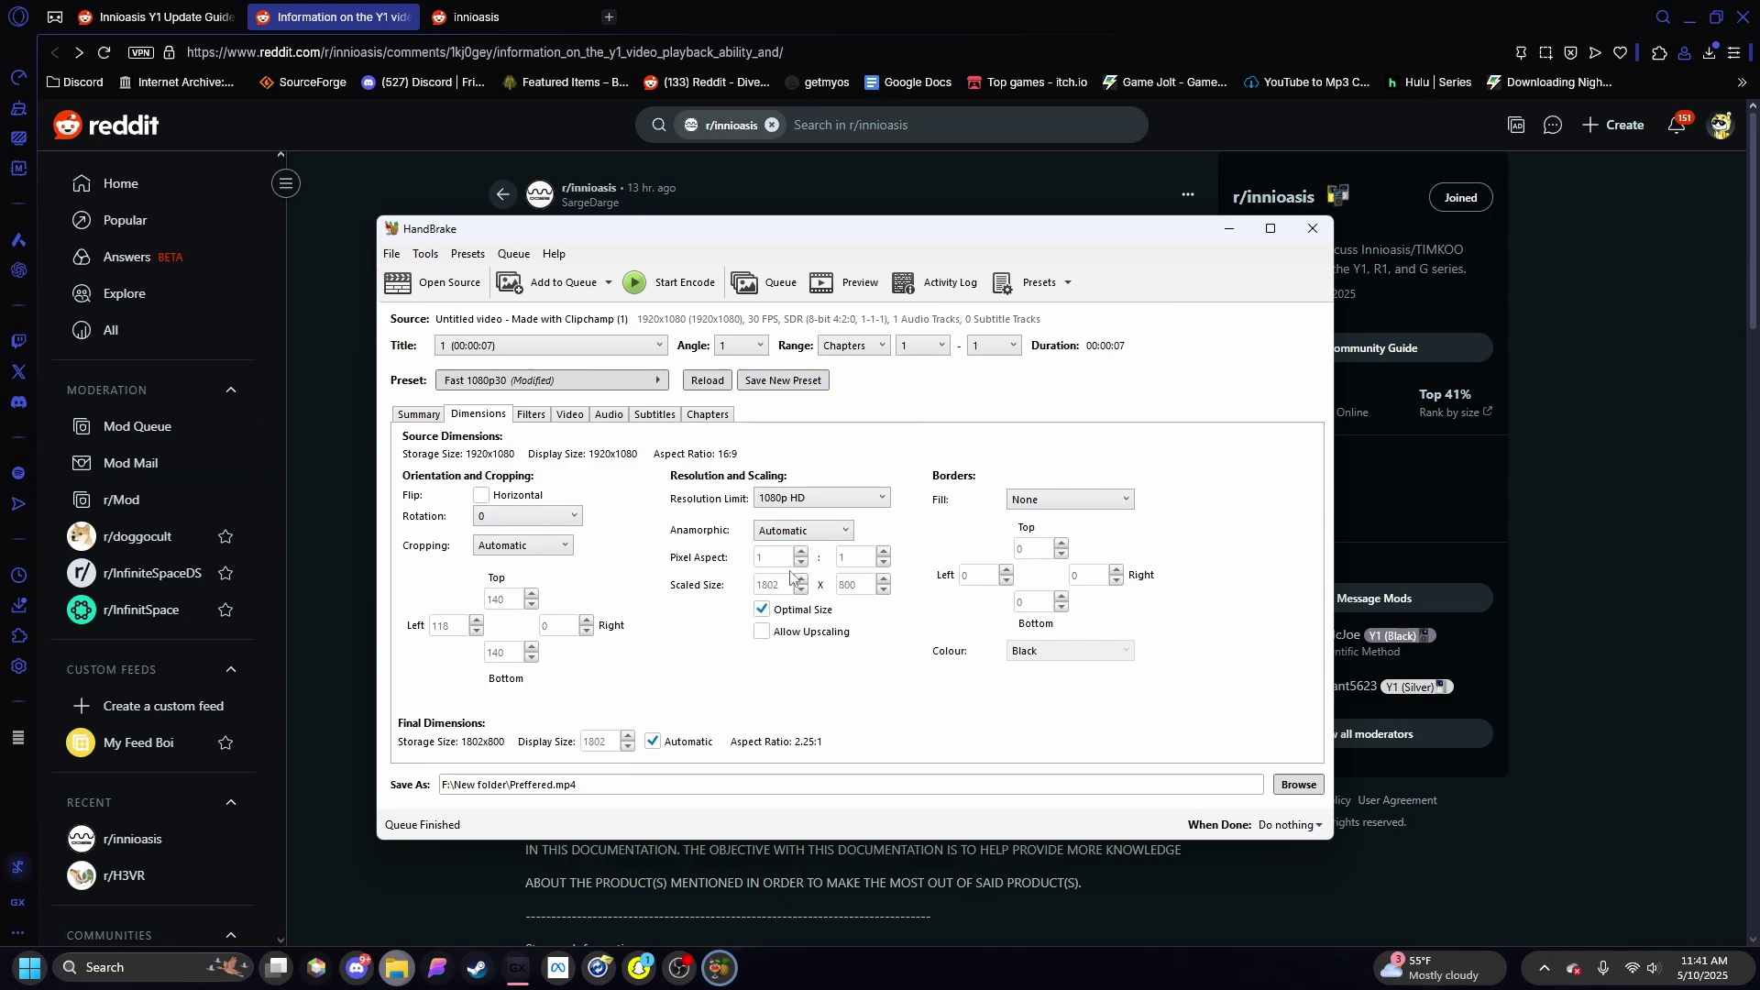
left_click(778, 615)
mouse_move(883, 237)
left_mouse_down()
mouse_move(909, 424)
mouse_move(880, 381)
left_mouse_up()
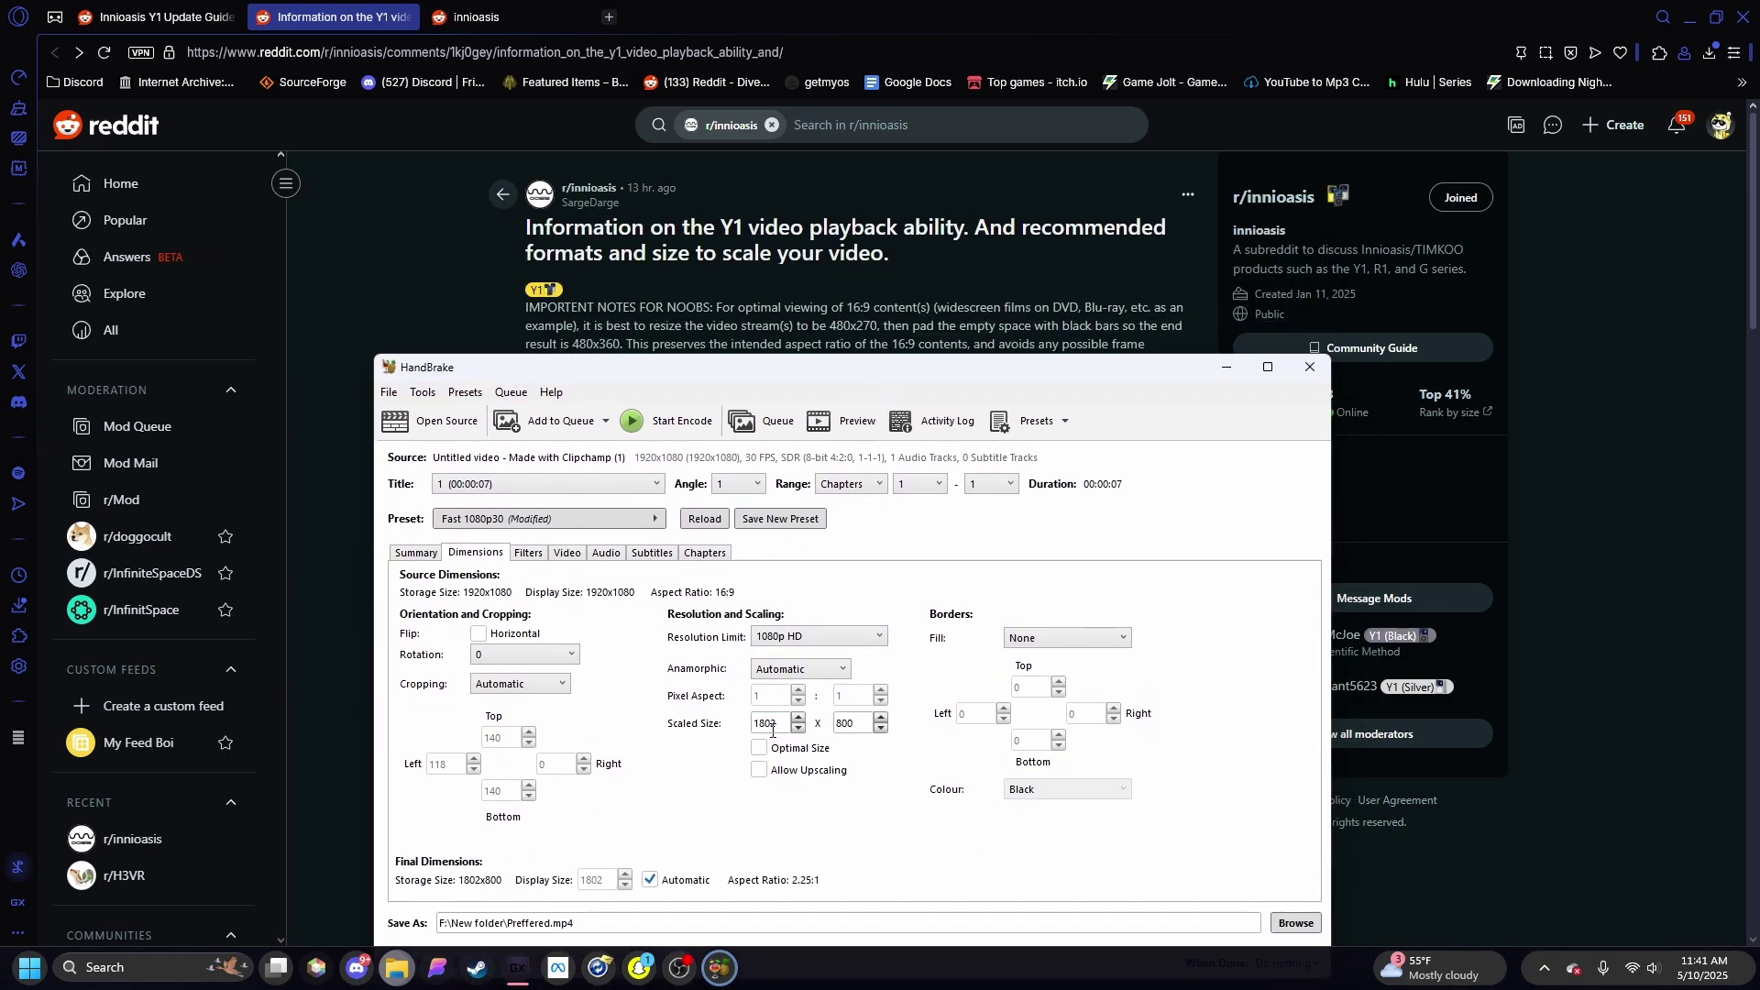
Replace the scaled width with 480 and move on to the height.
double_click(766, 724)
type("444")
key("BackSpace")
key("BackSpace")
key("BackSpace")
key("Tab")
type("720")
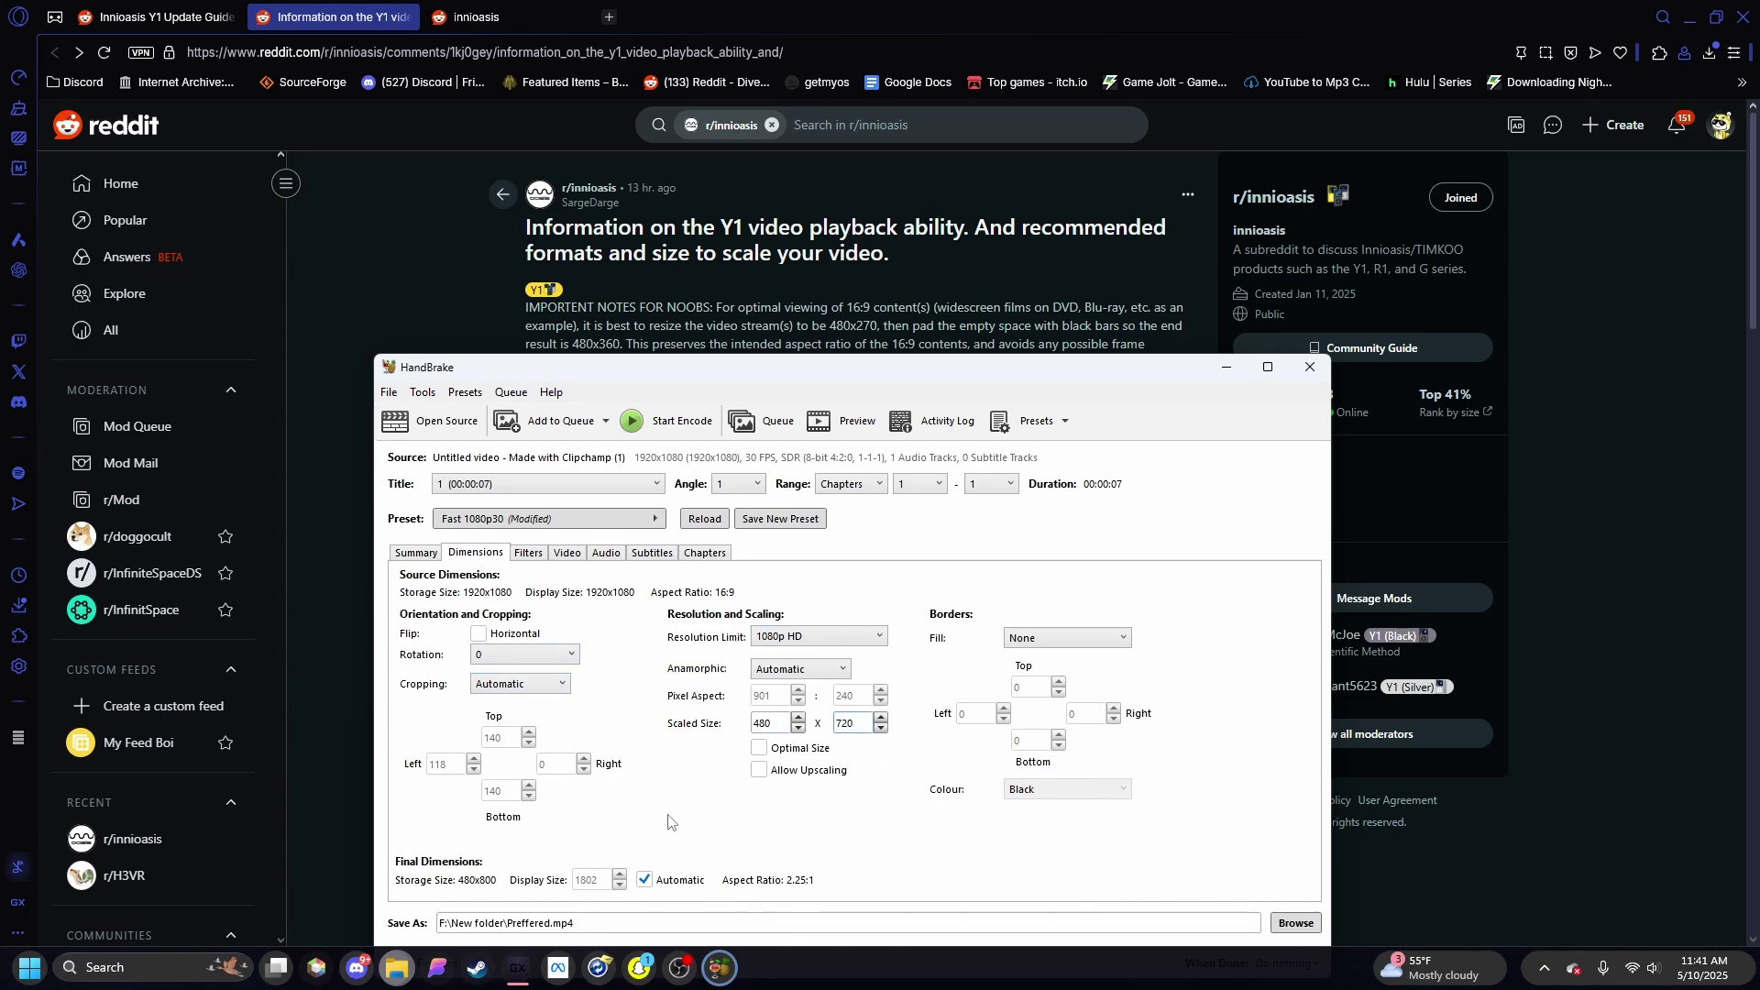
Show the Video settings and keep the H.264 framerate at 60 fps.
left_click(566, 552)
left_click(546, 635)
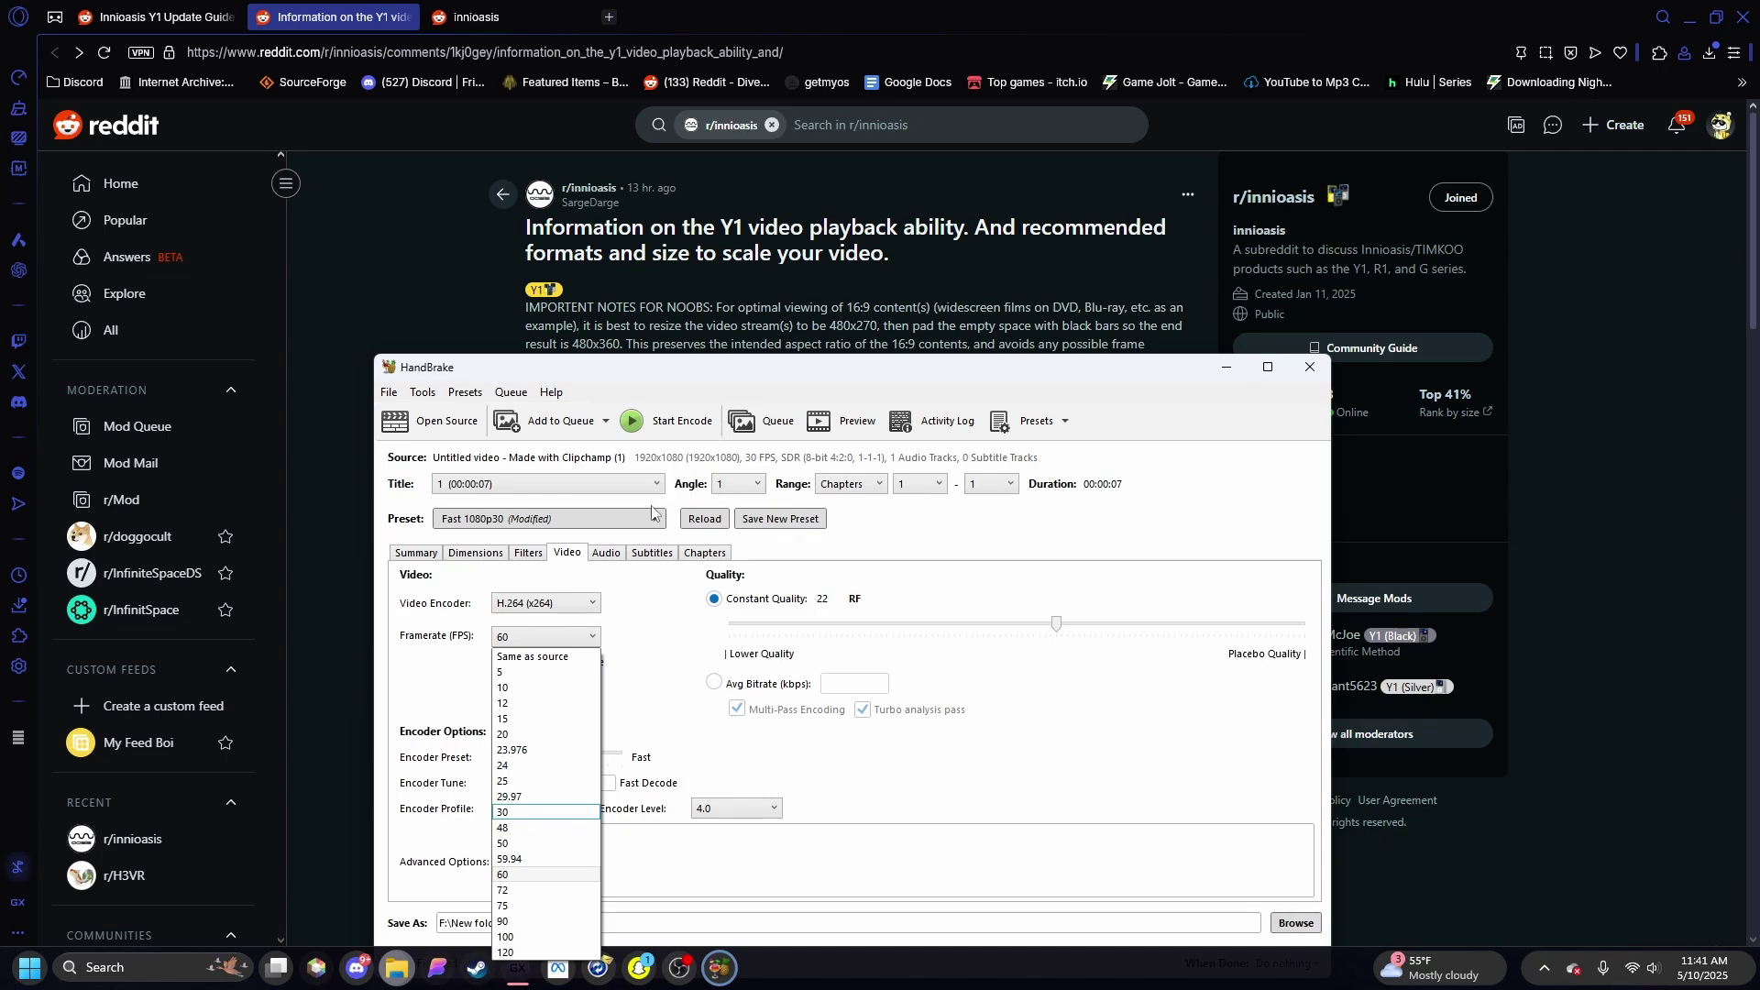
left_click(531, 562)
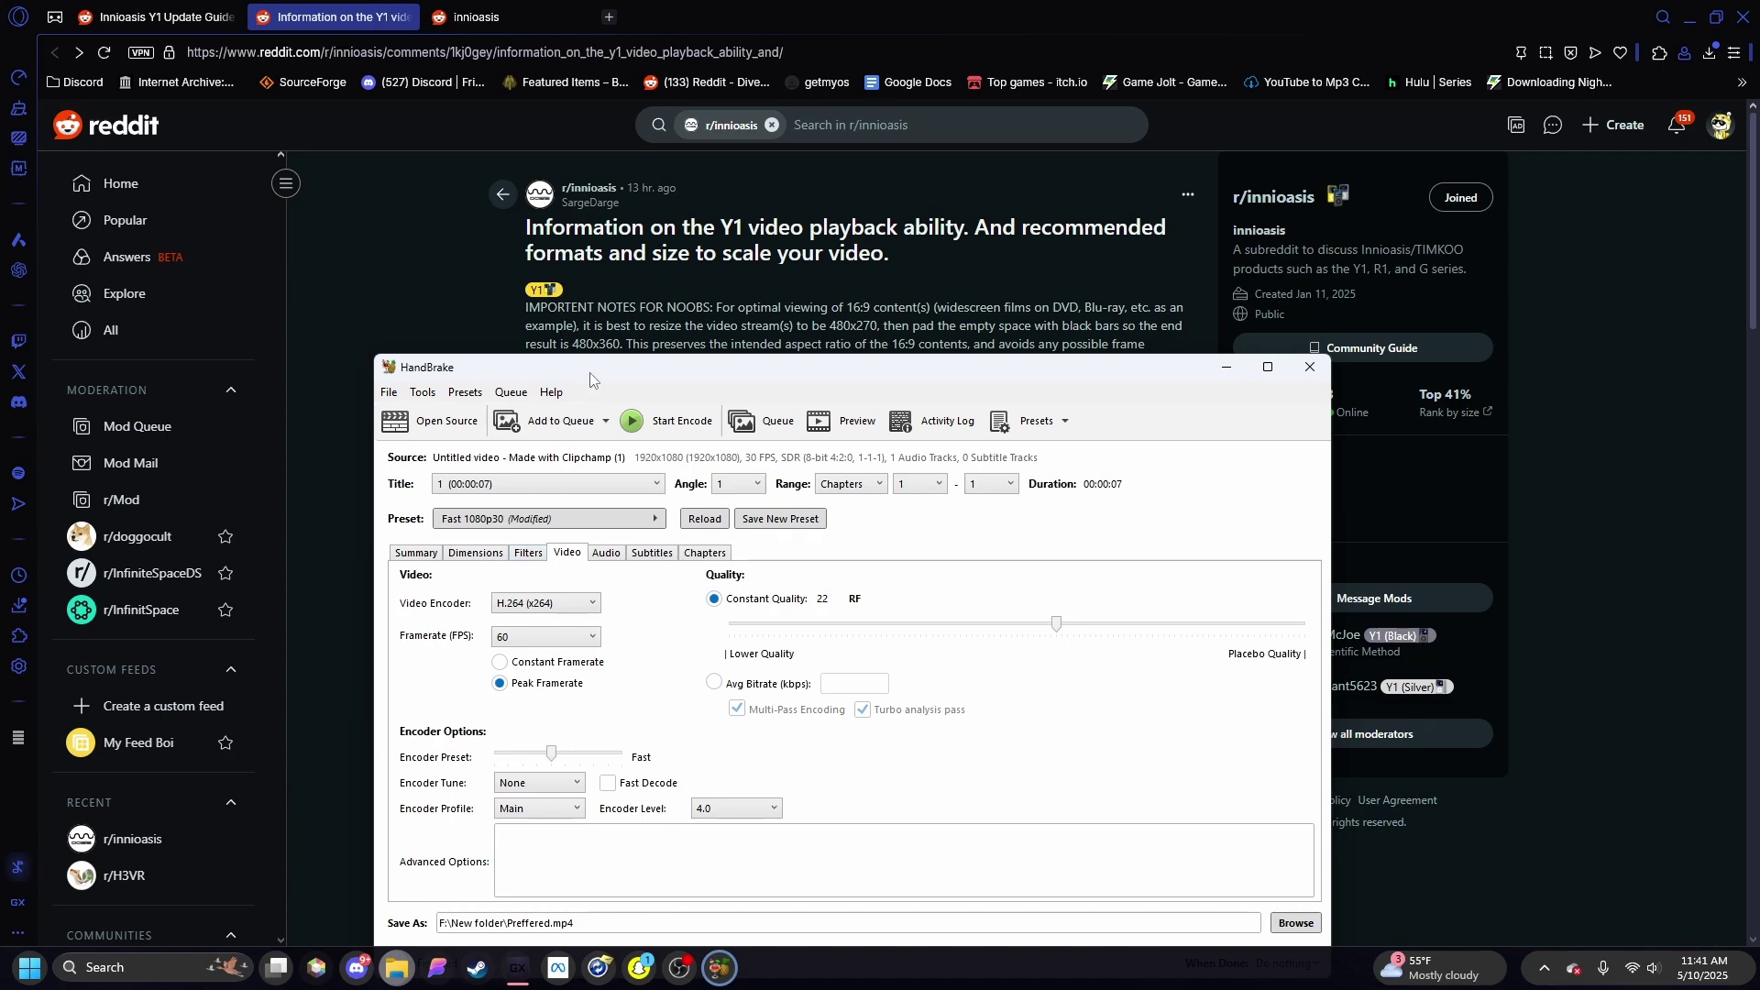
left_click_drag(571, 366, 590, 246)
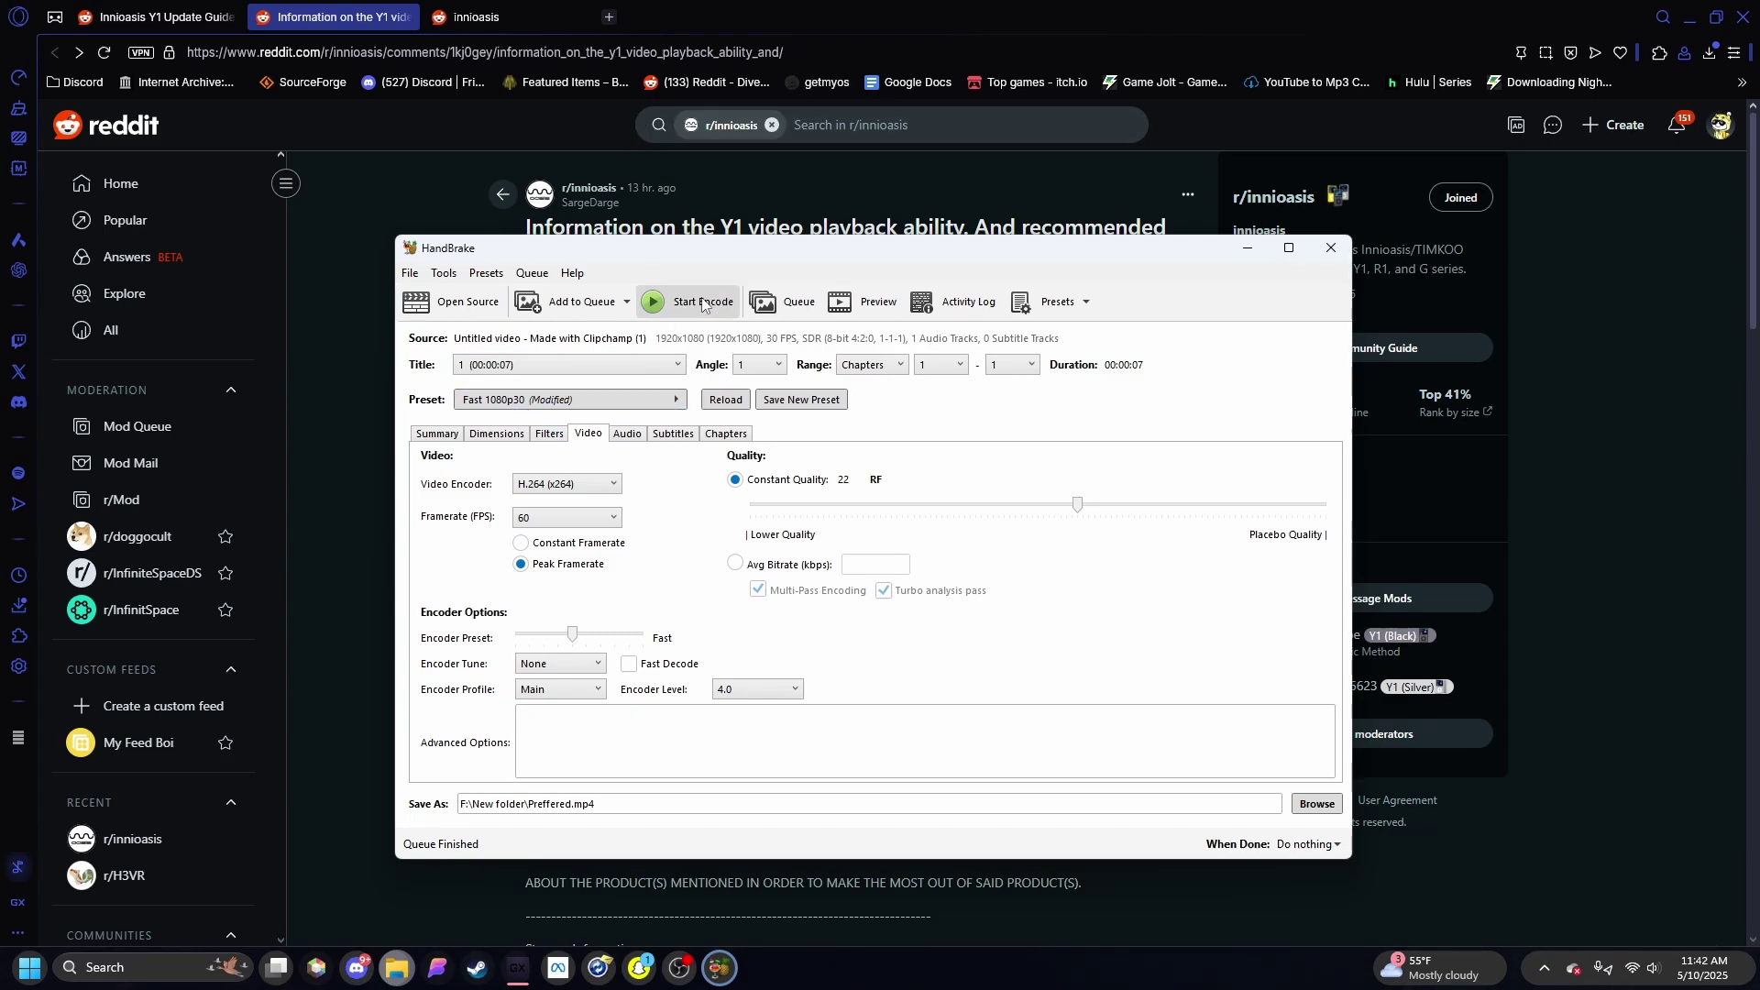
Encode Preffered, then save the next output as F:\New folder\fullscreen.mp4.
left_click(702, 305)
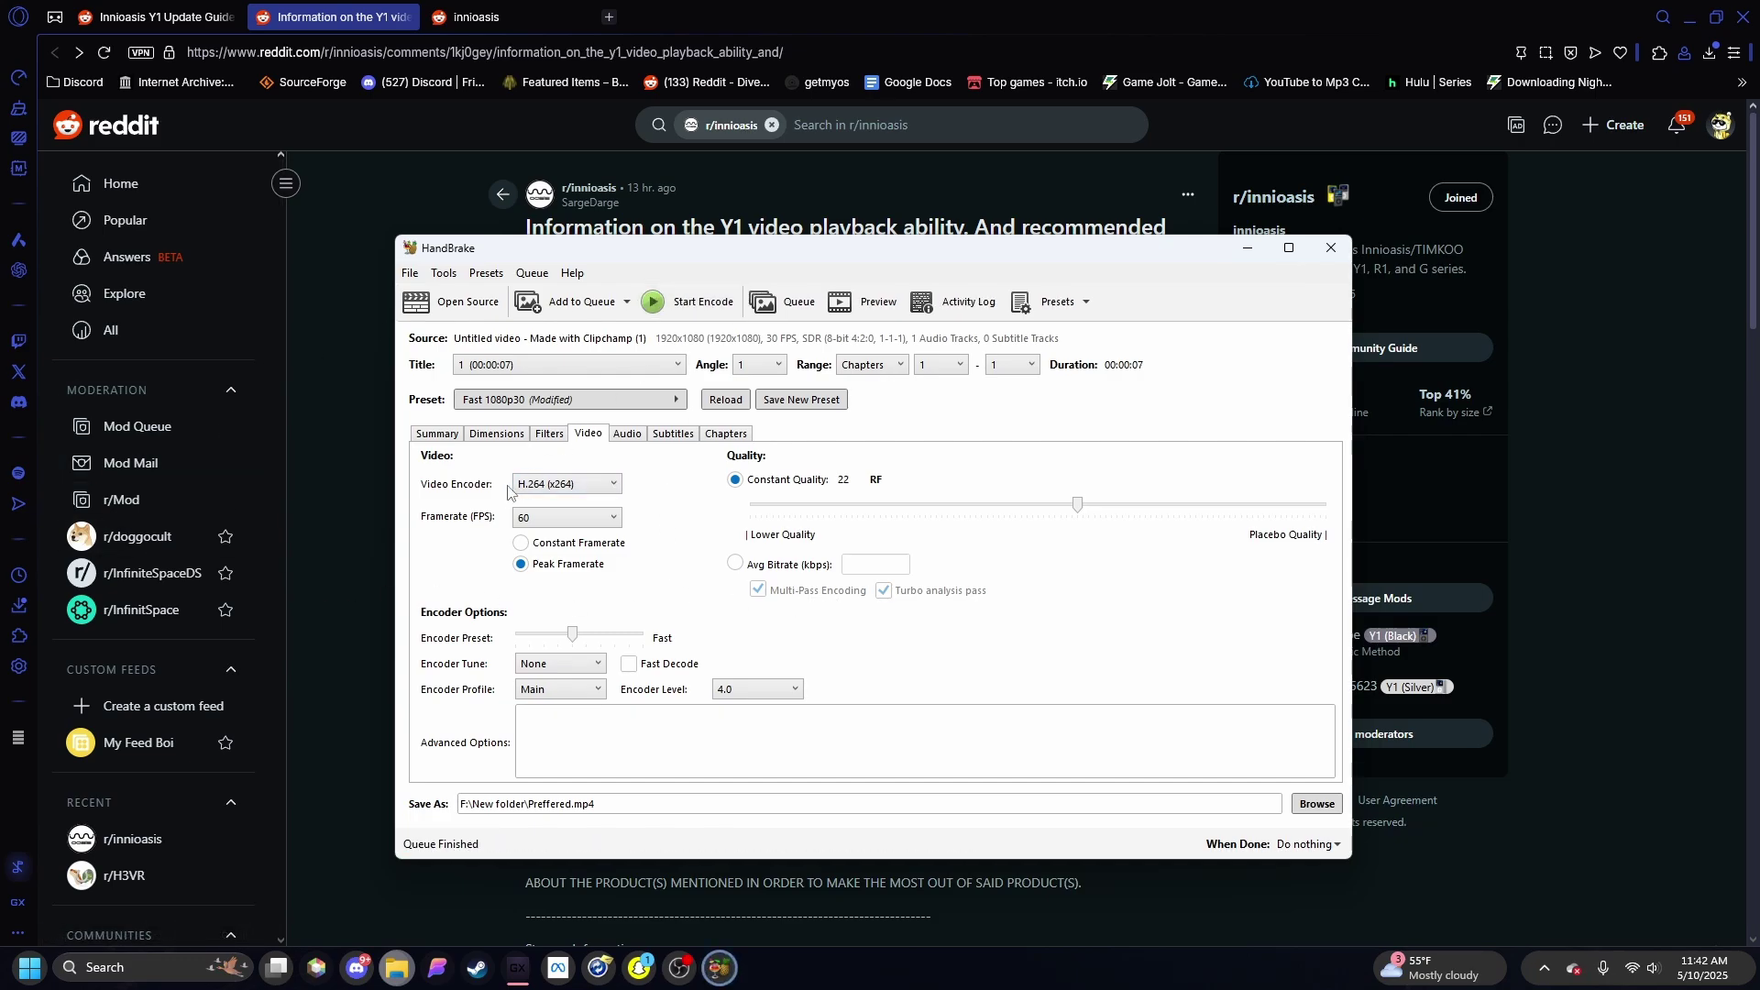
left_click(1316, 804)
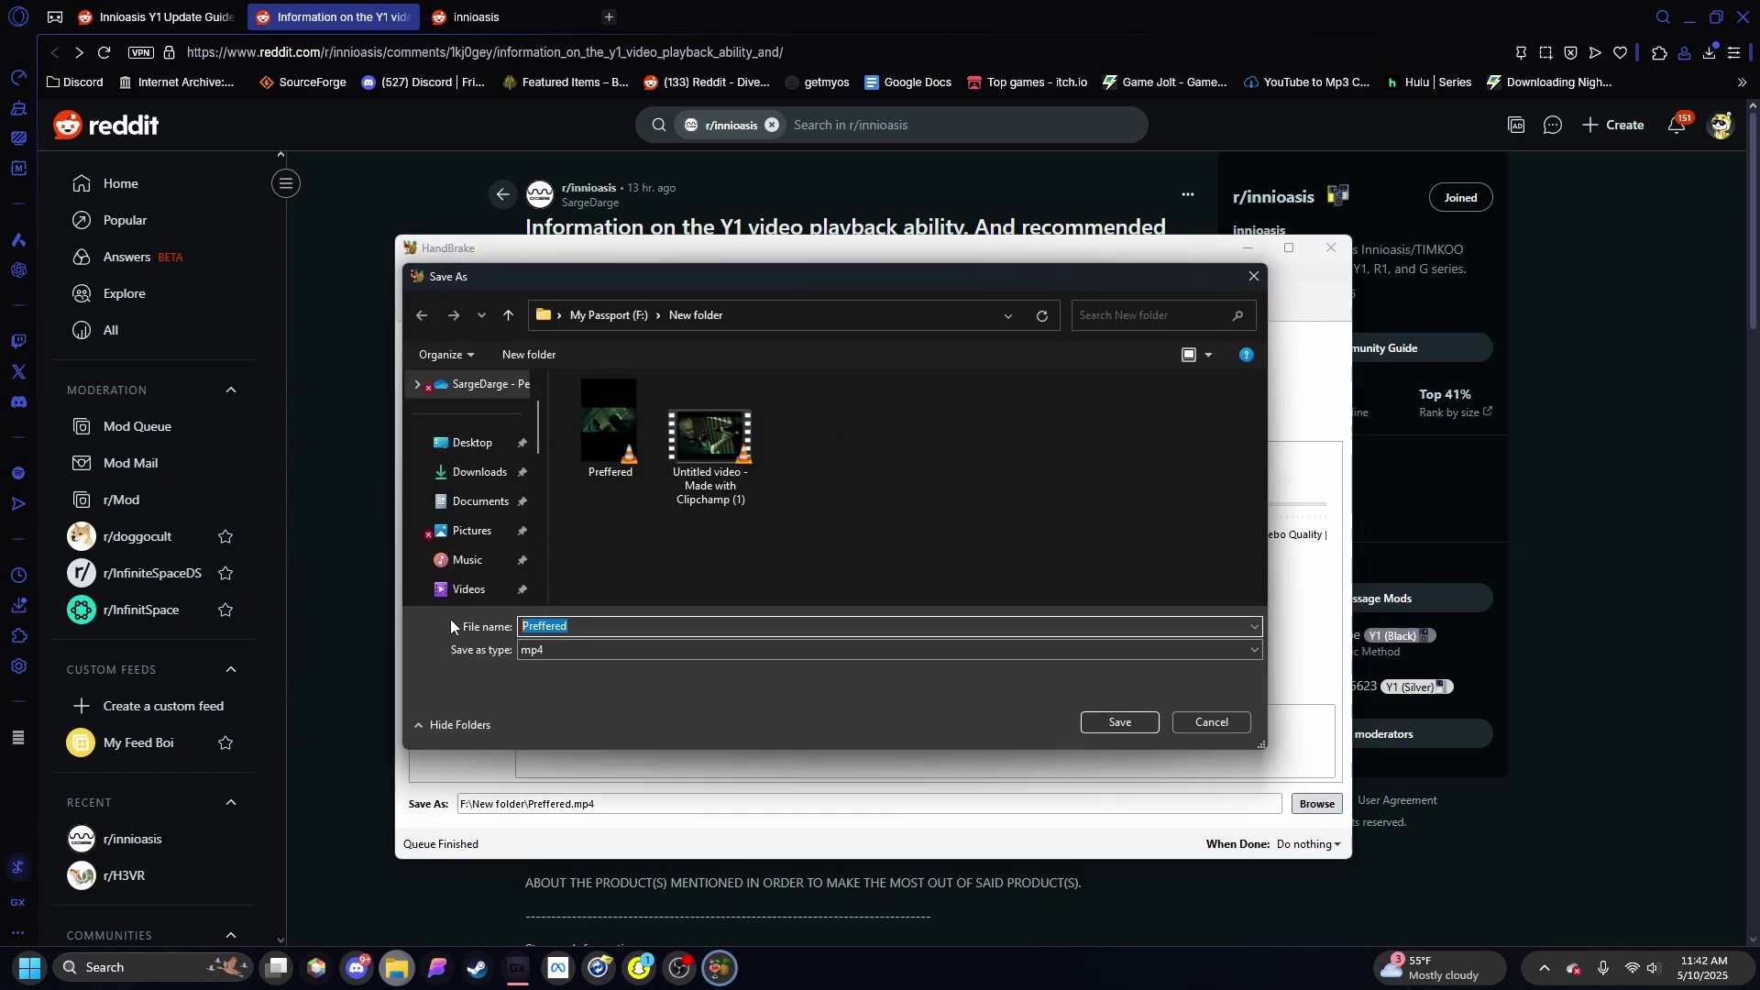
type("fullscreen")
left_click(1120, 722)
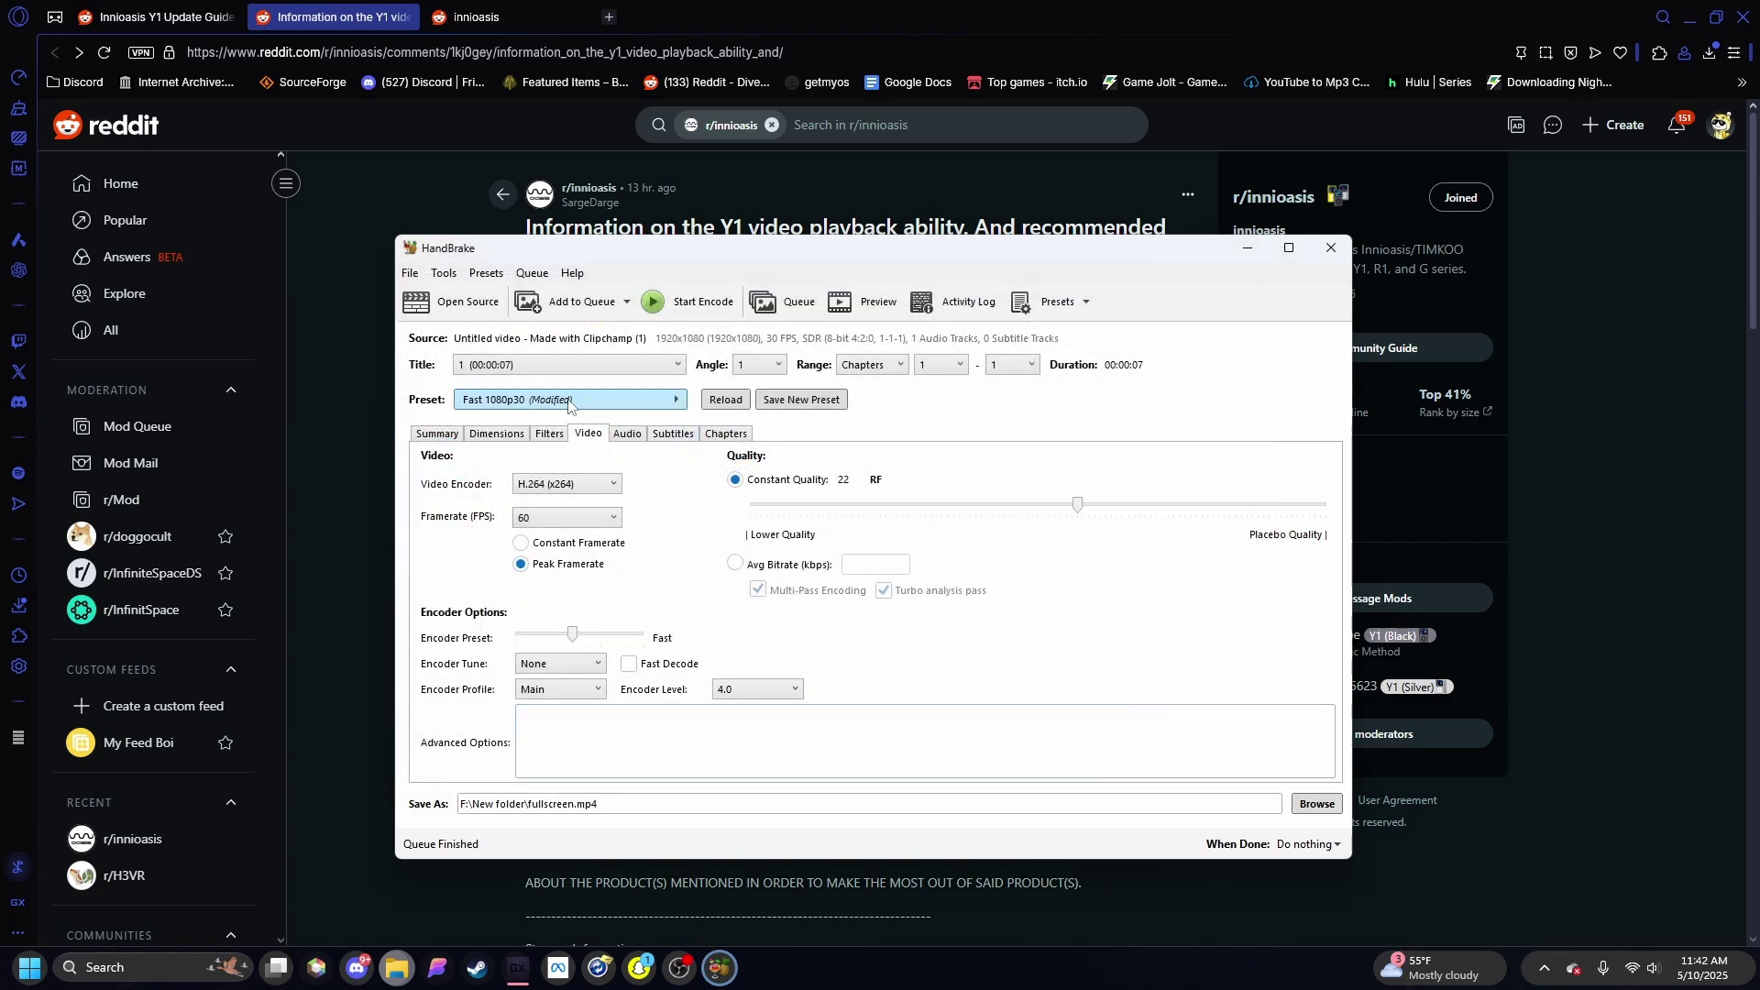
left_click(441, 433)
mouse_move(795, 249)
left_mouse_down()
mouse_move(1022, 457)
mouse_move(909, 452)
left_mouse_up()
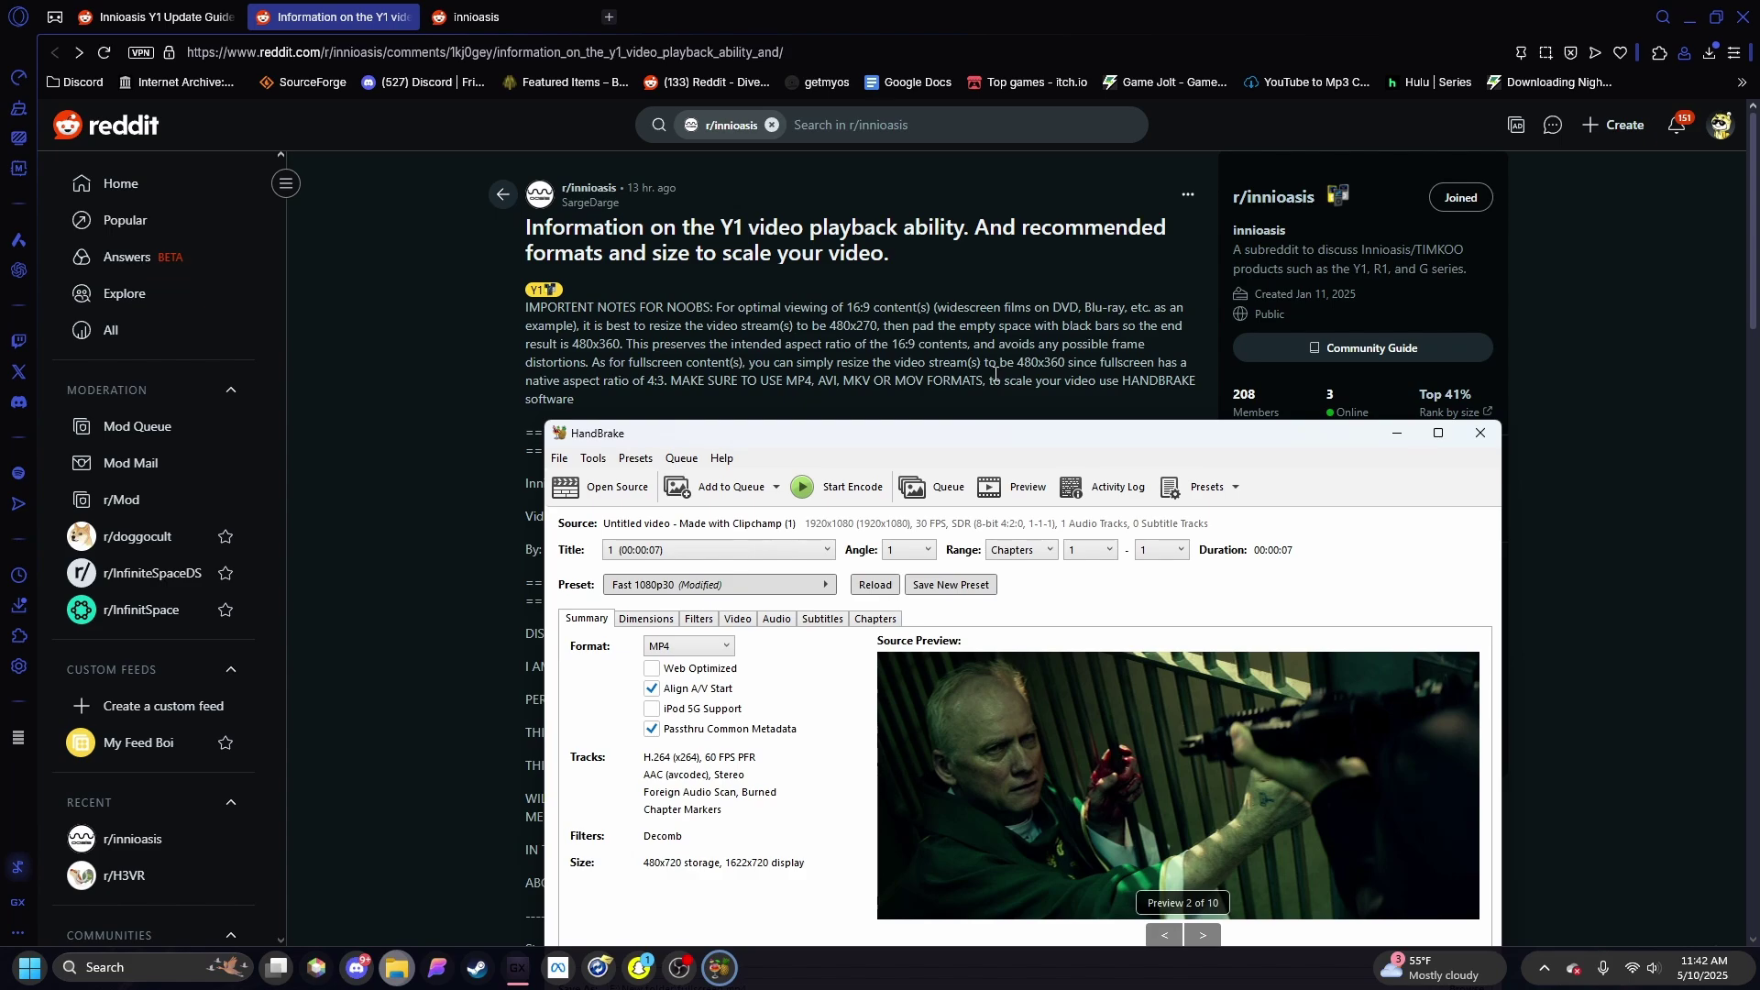
Set the scaled size to 480 by 360 and encode fullscreen.mp4.
left_click(644, 619)
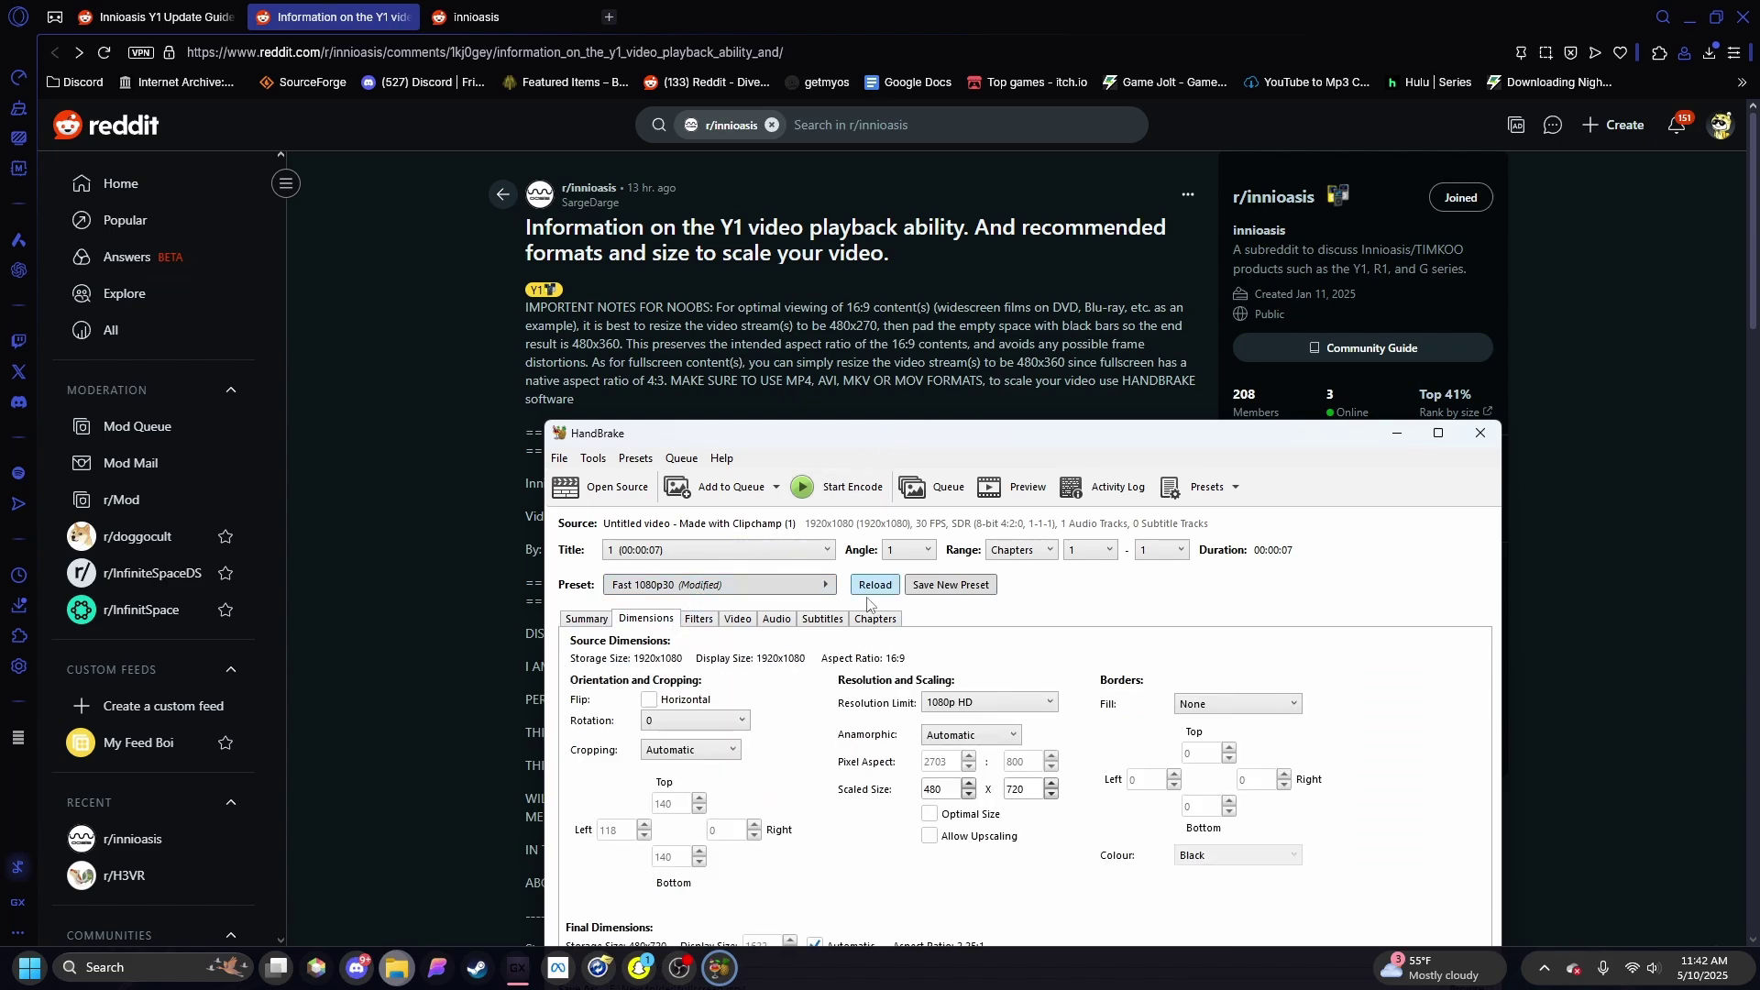
double_click(944, 791)
double_click(1022, 791)
type("360")
left_click_drag(1043, 437, 1036, 264)
left_click(839, 309)
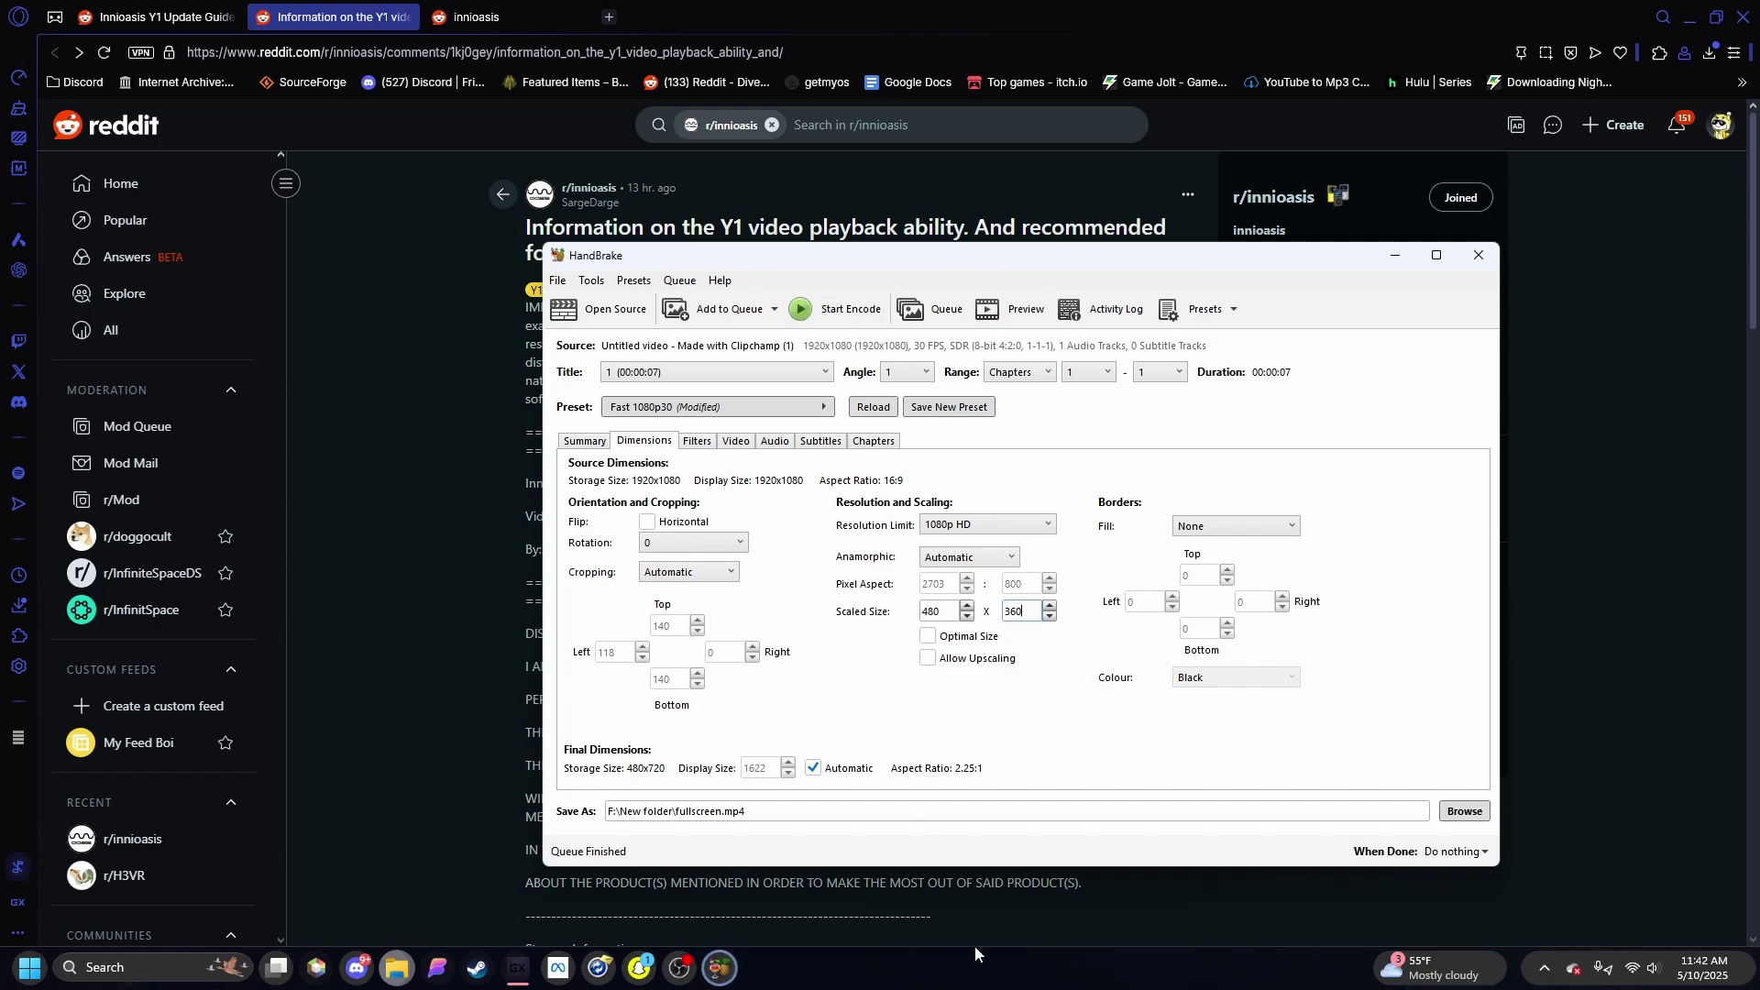
Check New folder in the Save As dialog for both encodes, then cancel.
left_click(1463, 811)
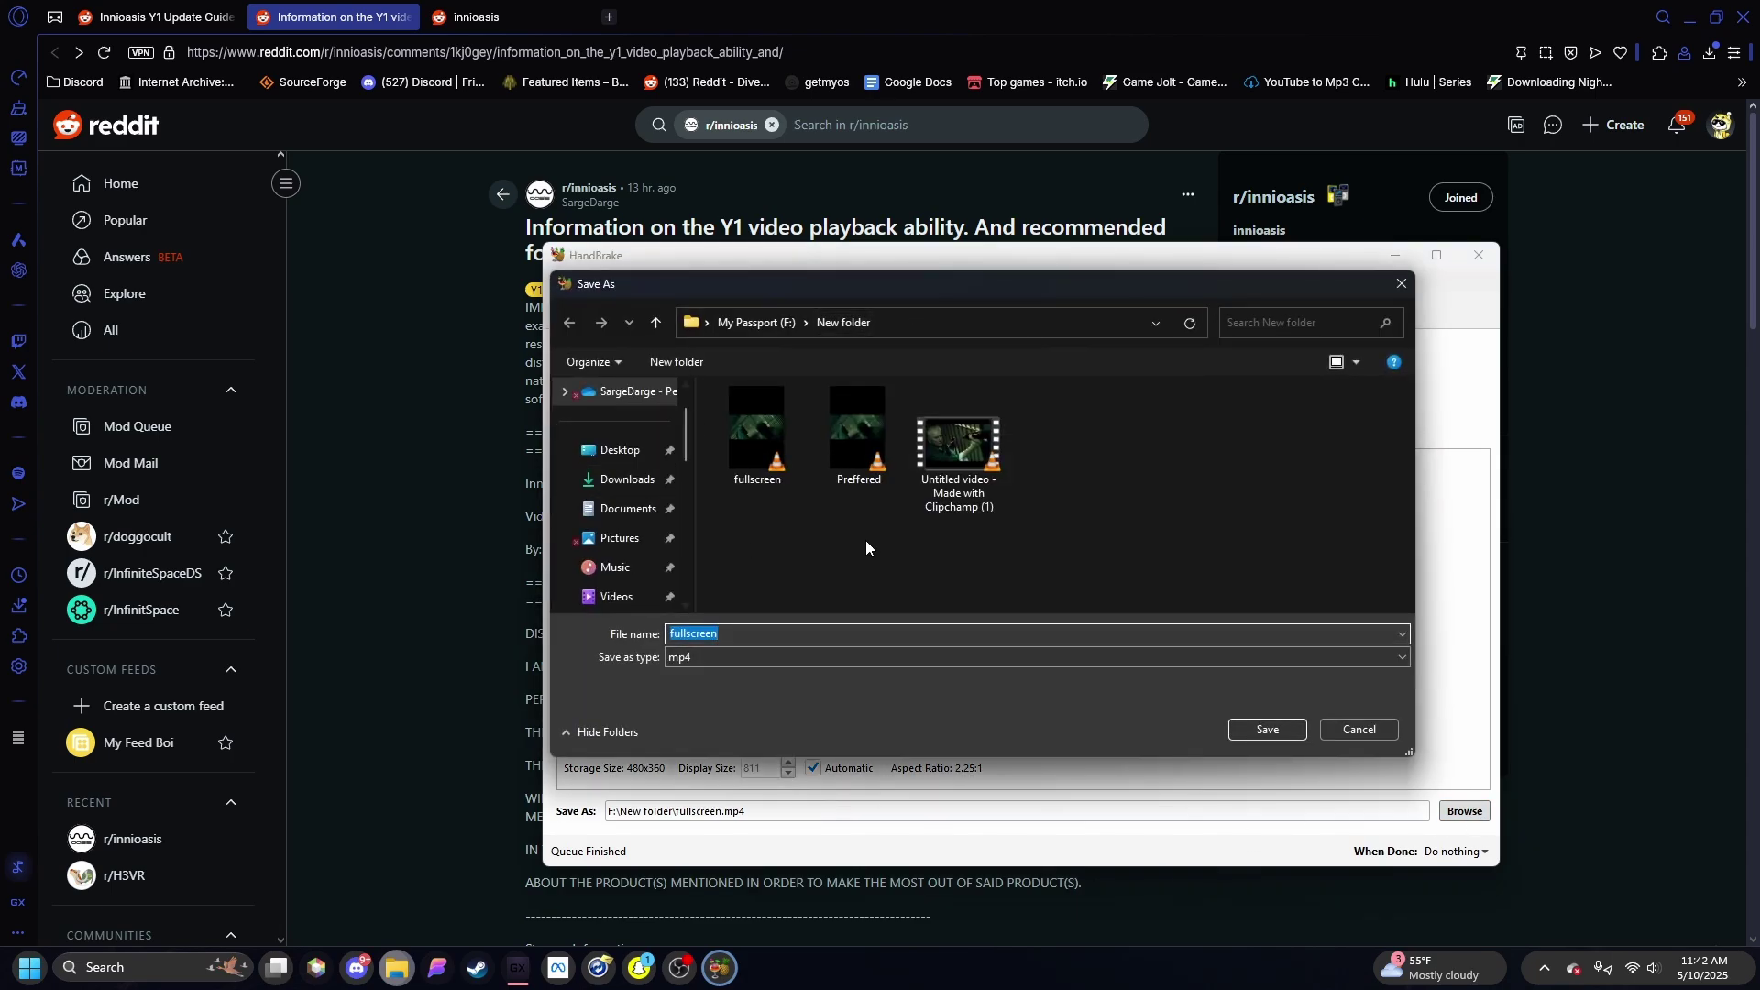
left_click(839, 543)
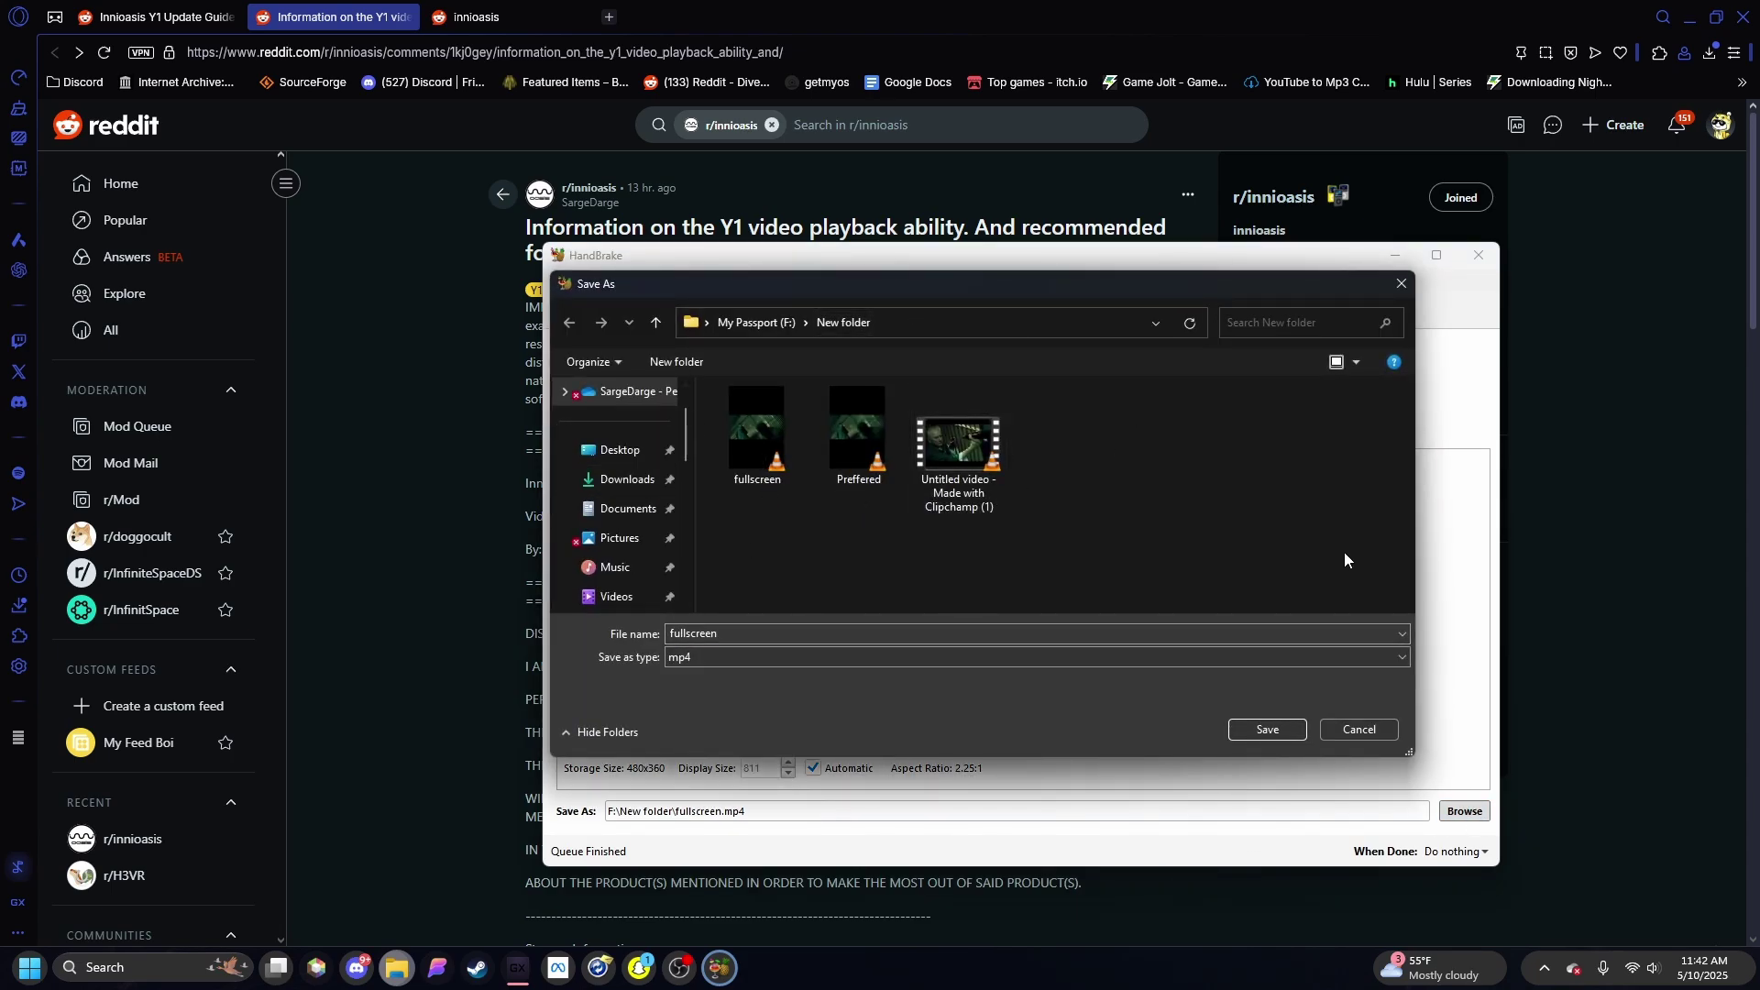
left_click(1388, 730)
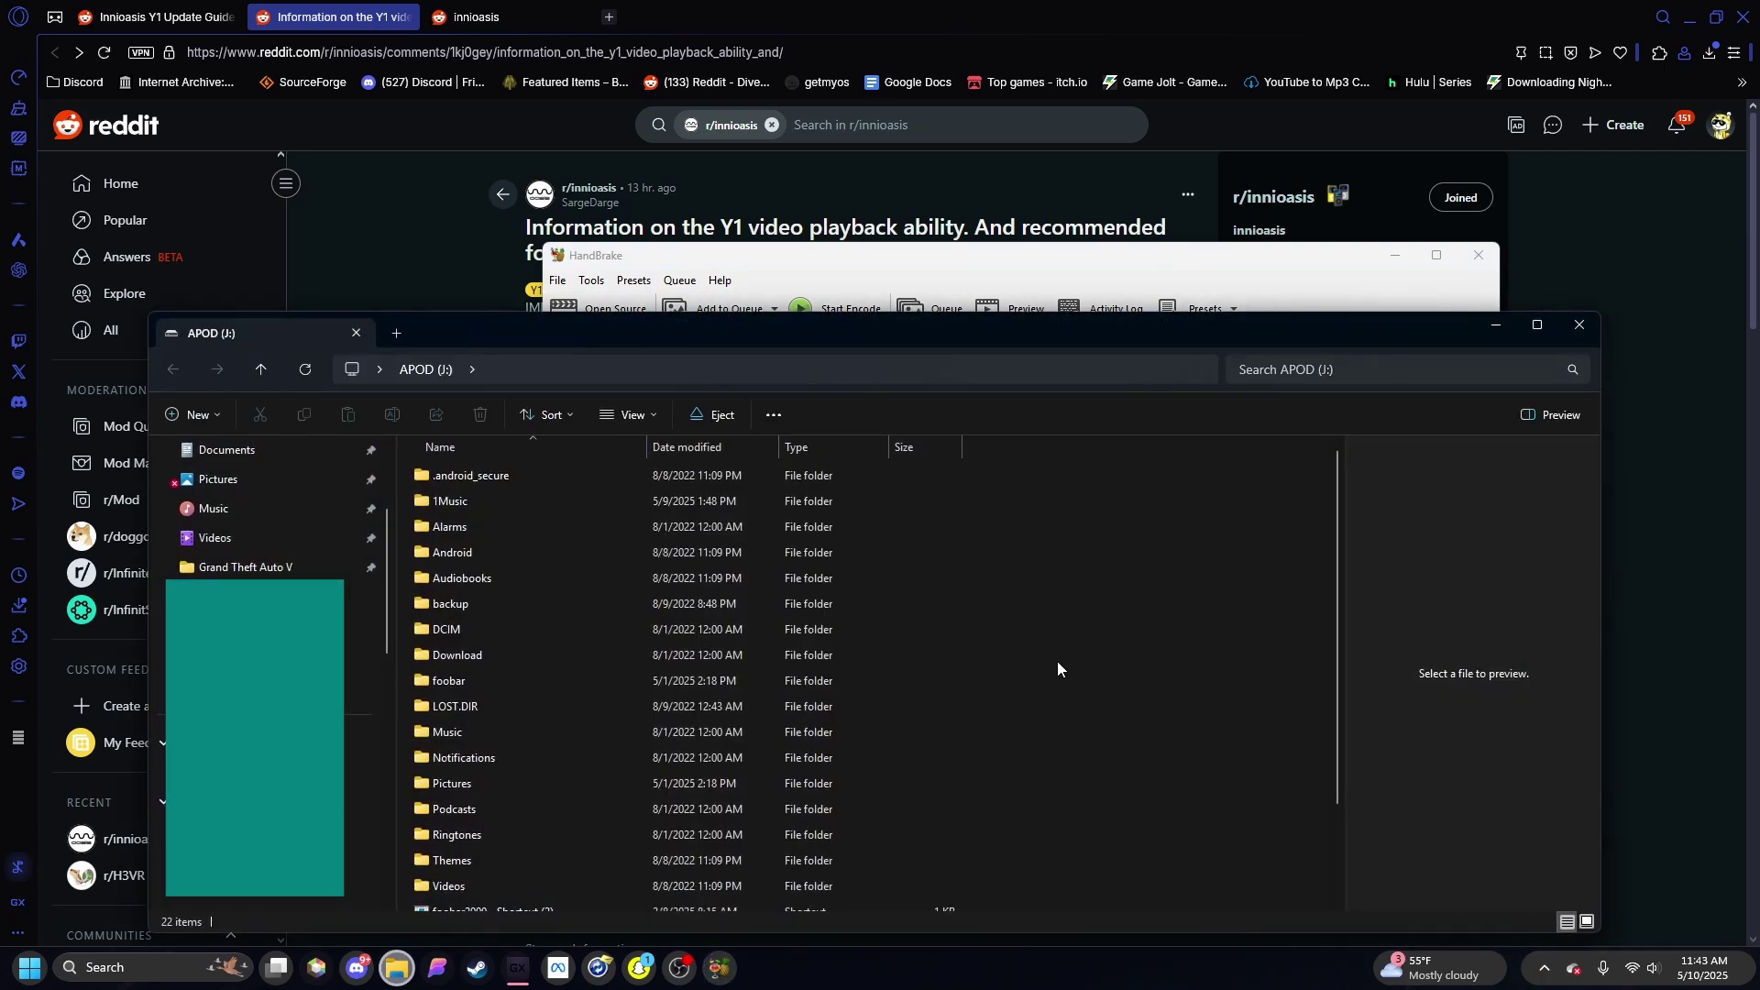
scroll(1058, 661, "down", 3)
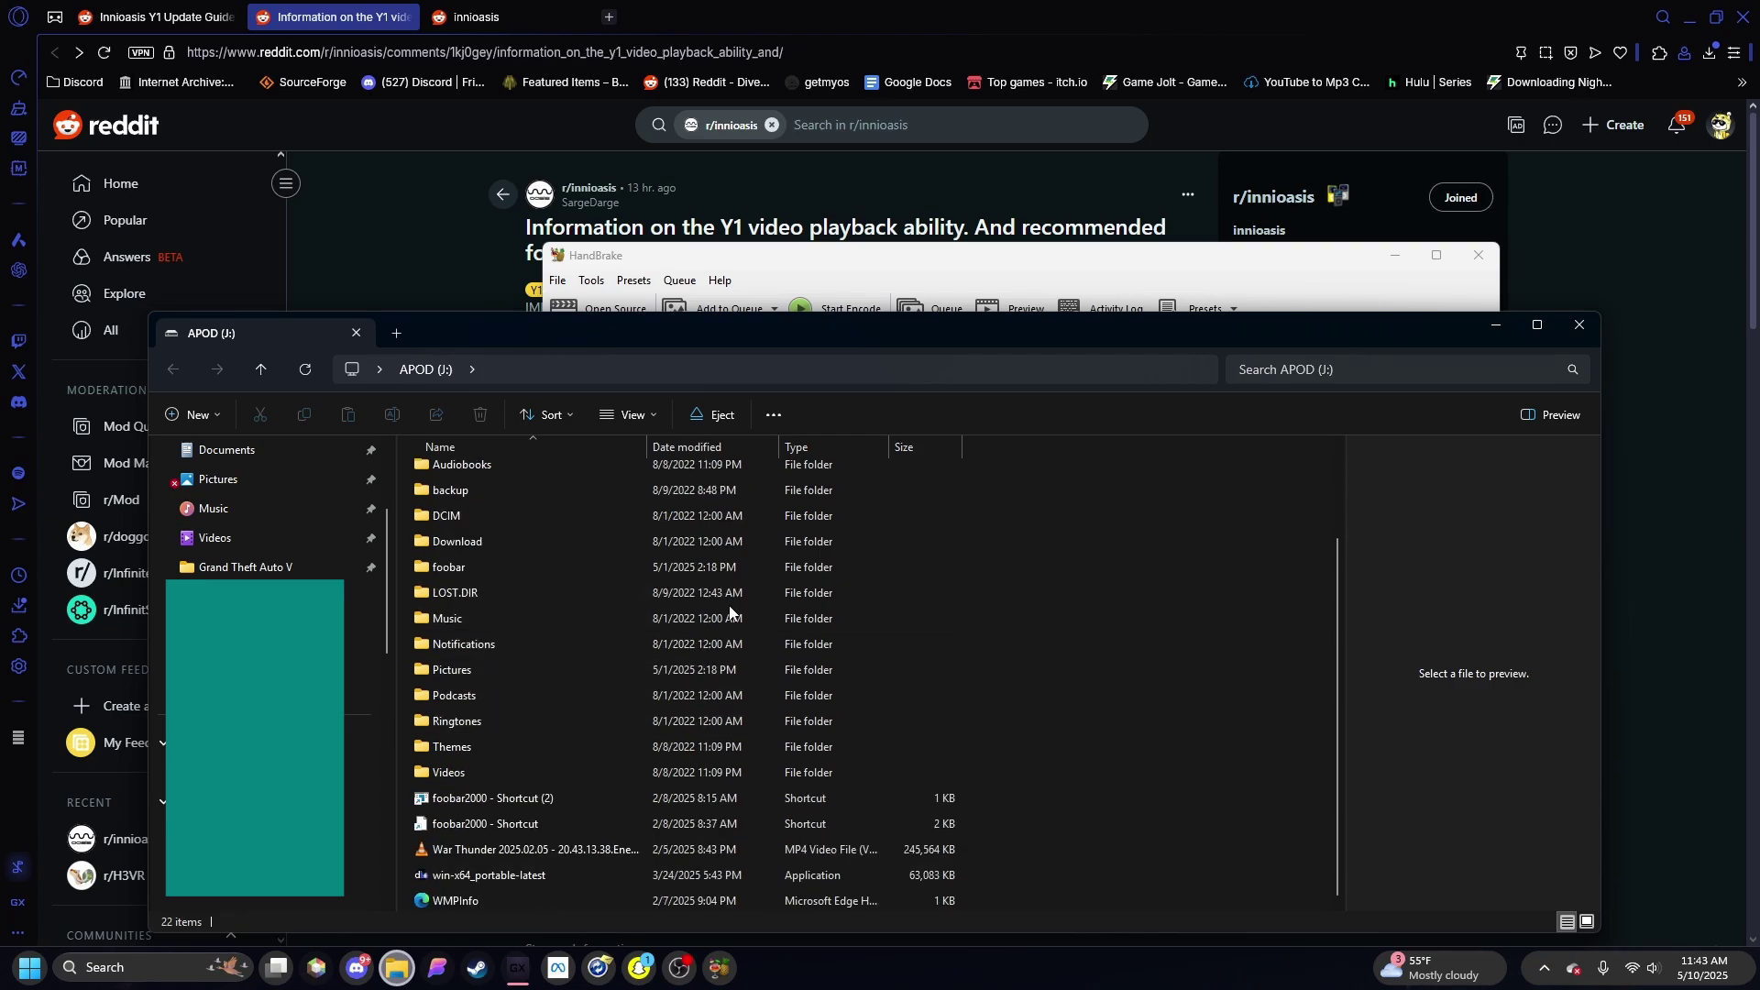
Open the Videos folder on the APOD (J:) drive, with its six MP4 files.
double_click(551, 771)
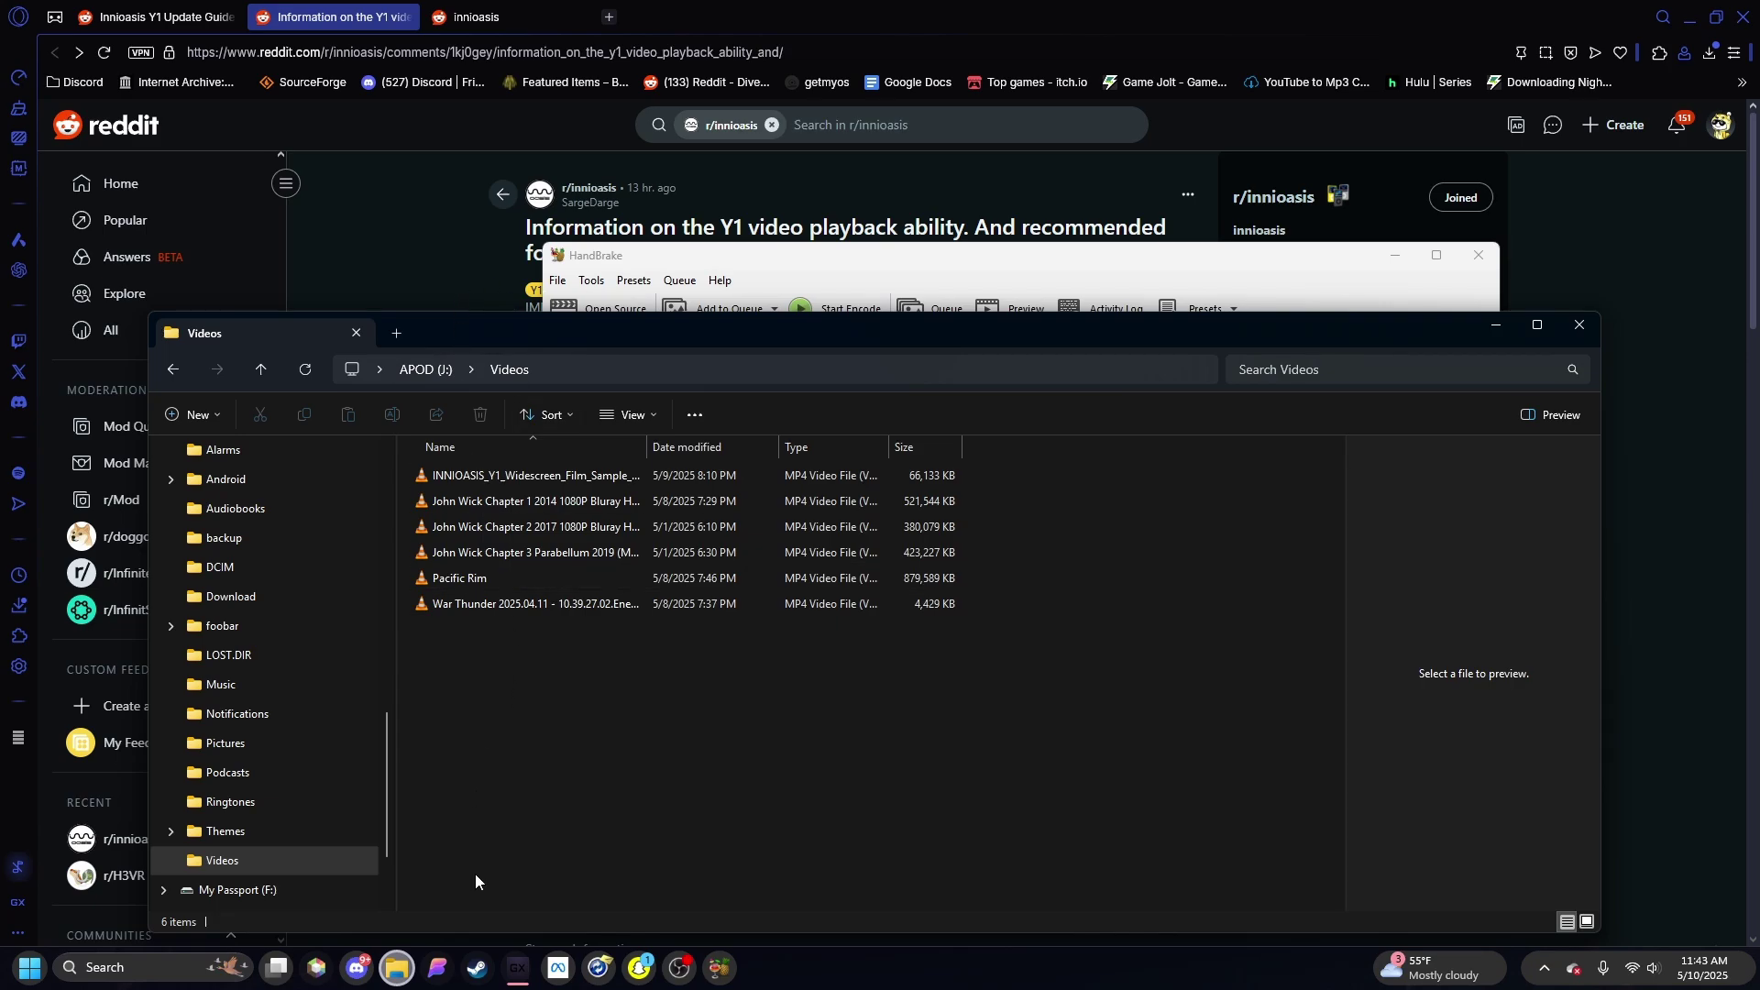
mouse_move(397, 966)
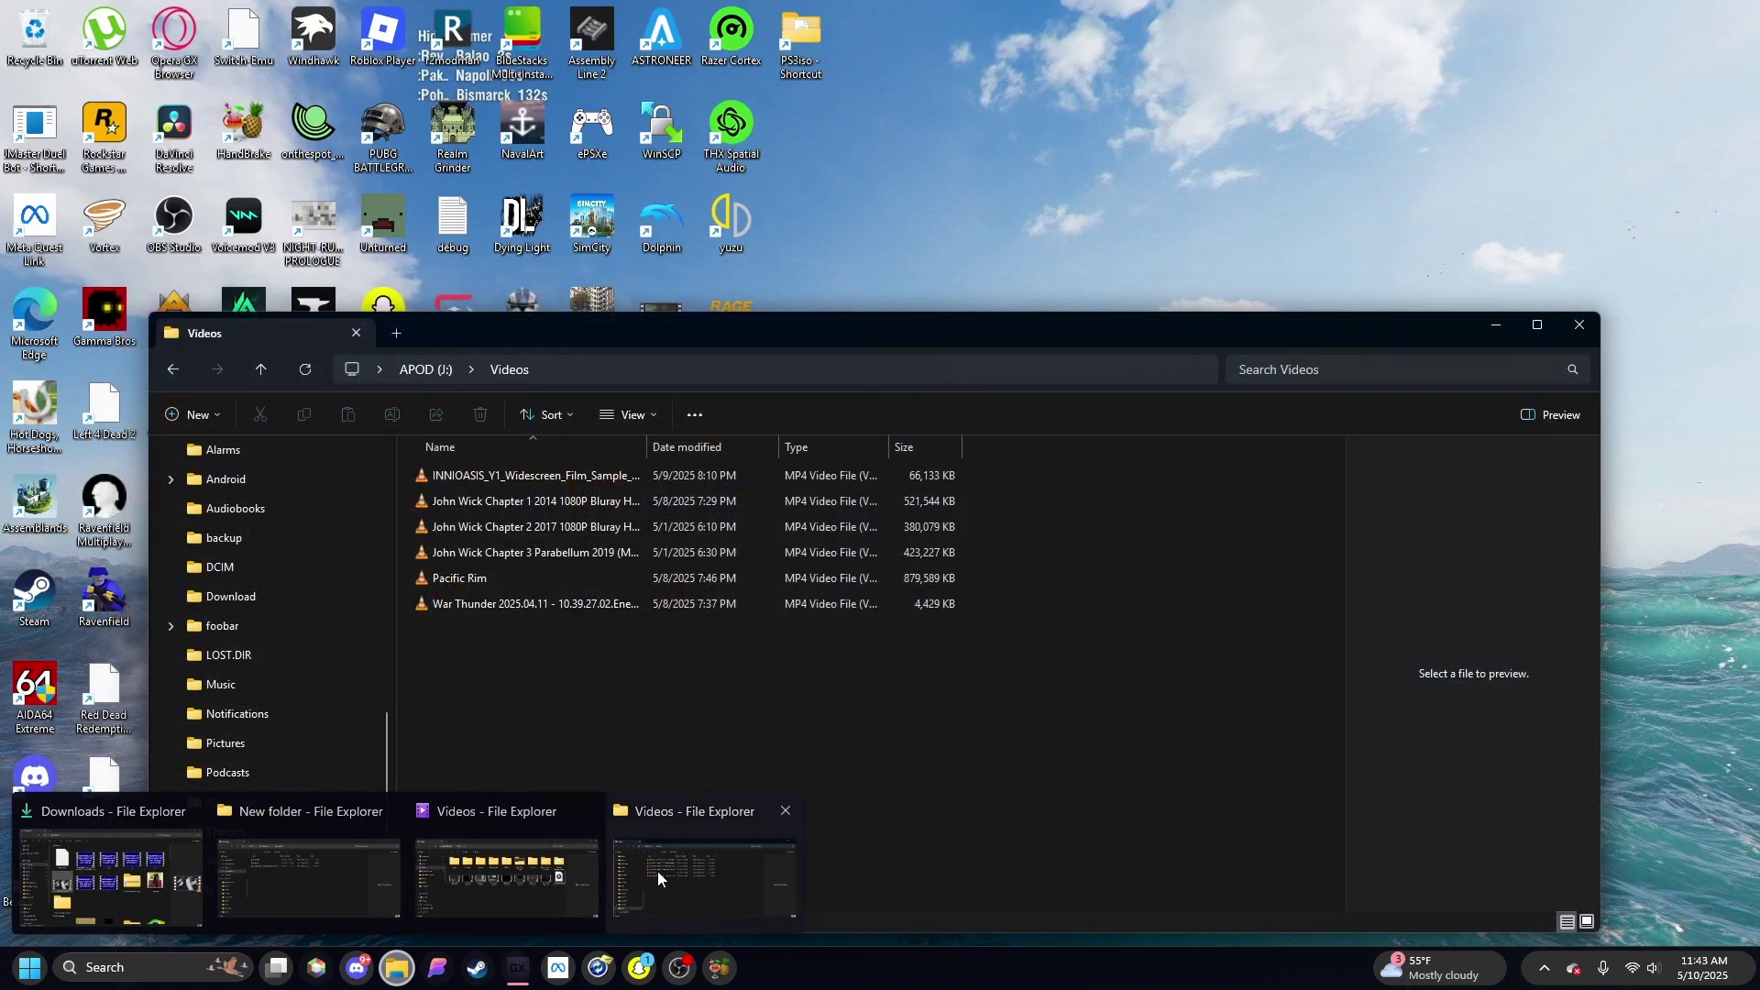
Cut the fullscreen, Preffered and Clipchamp videos from New folder.
left_click(658, 870)
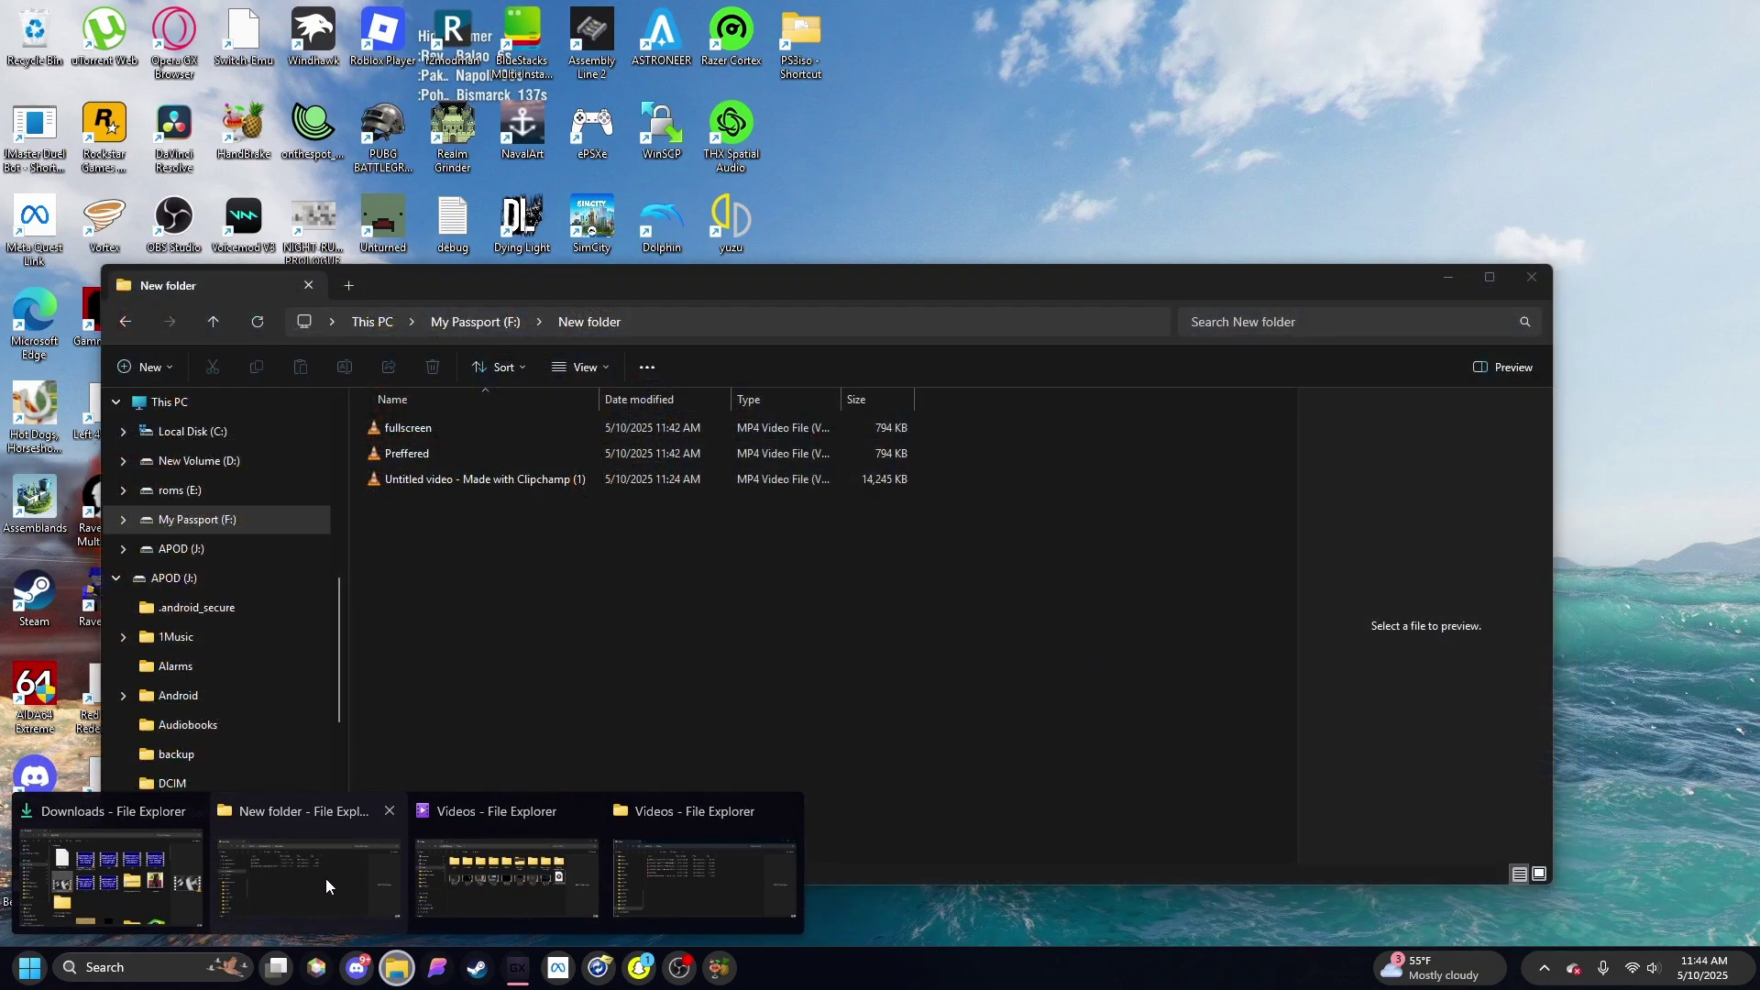
left_click(325, 879)
left_click_drag(517, 547, 450, 424)
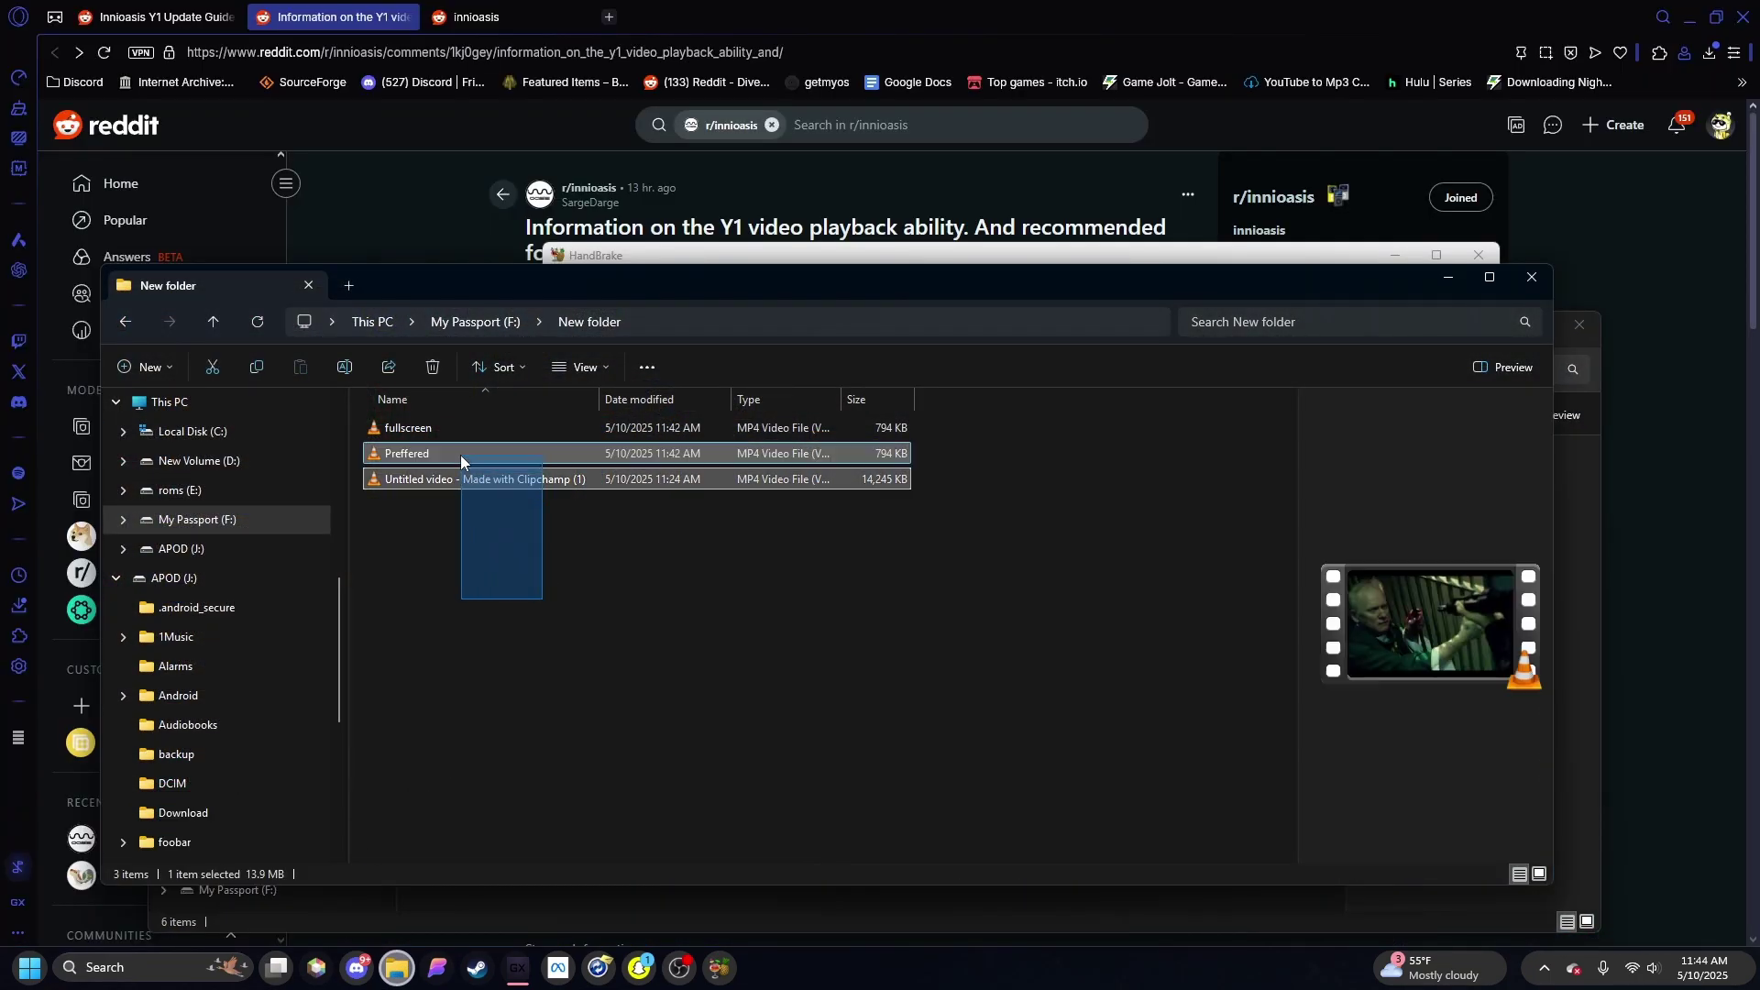
right_click(452, 424)
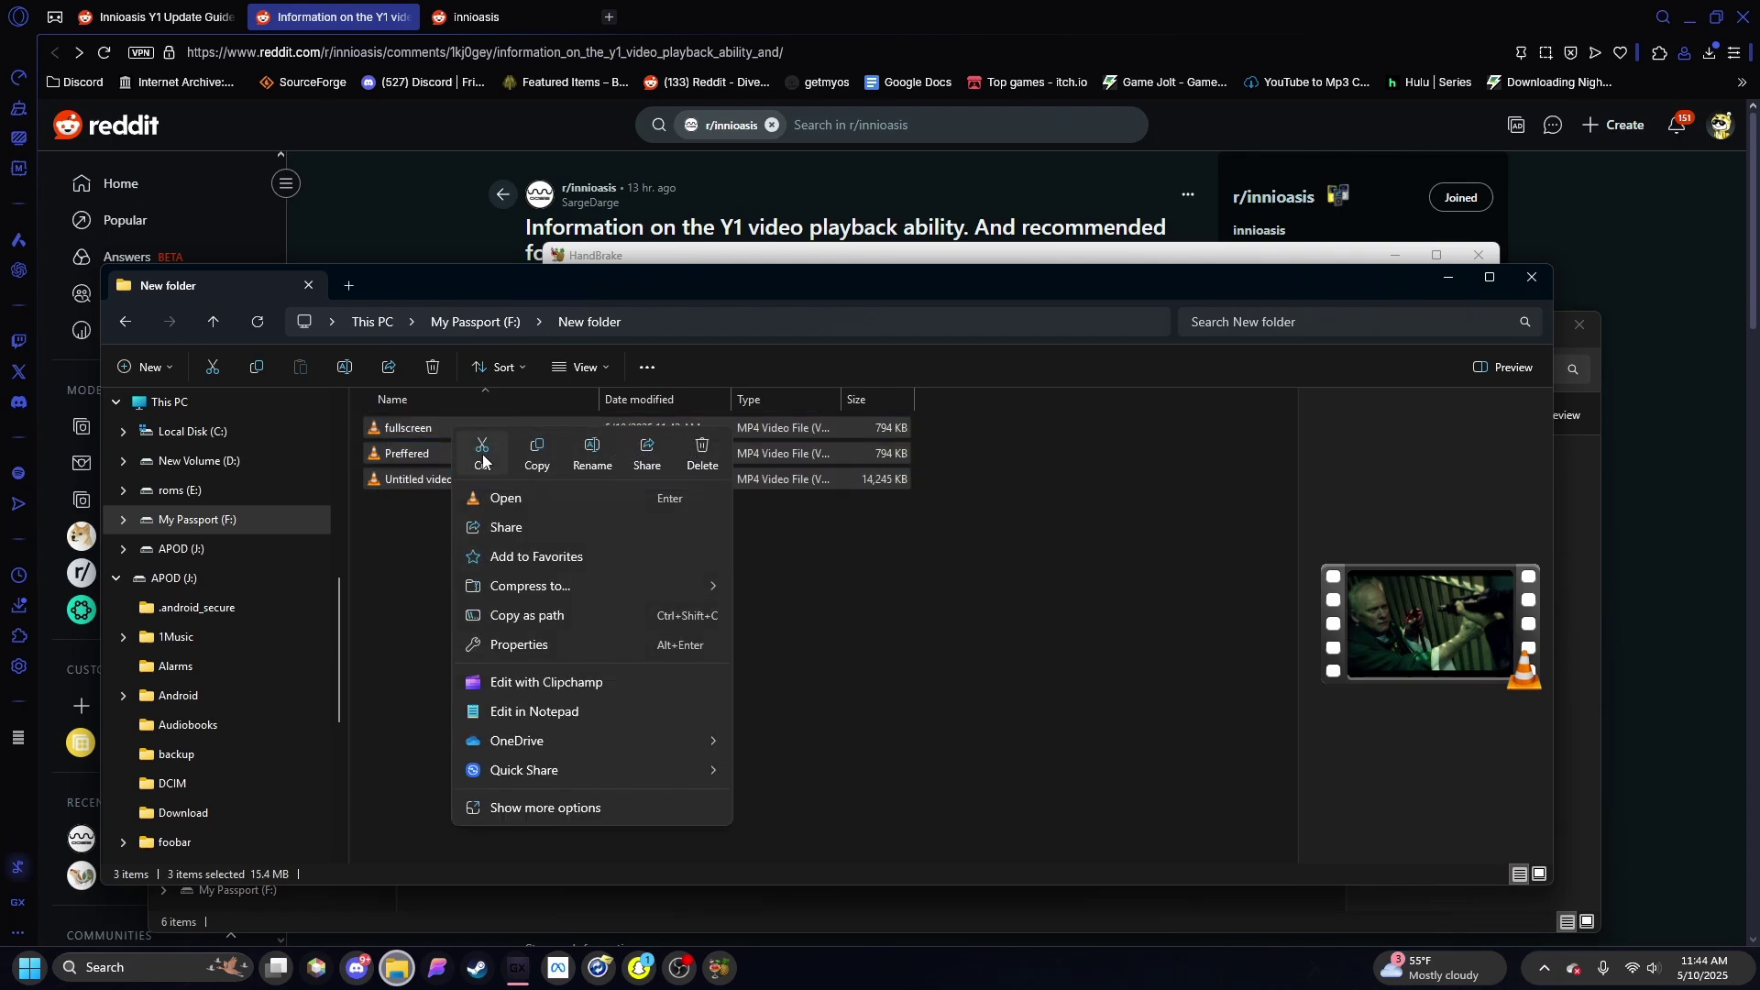
left_click(483, 454)
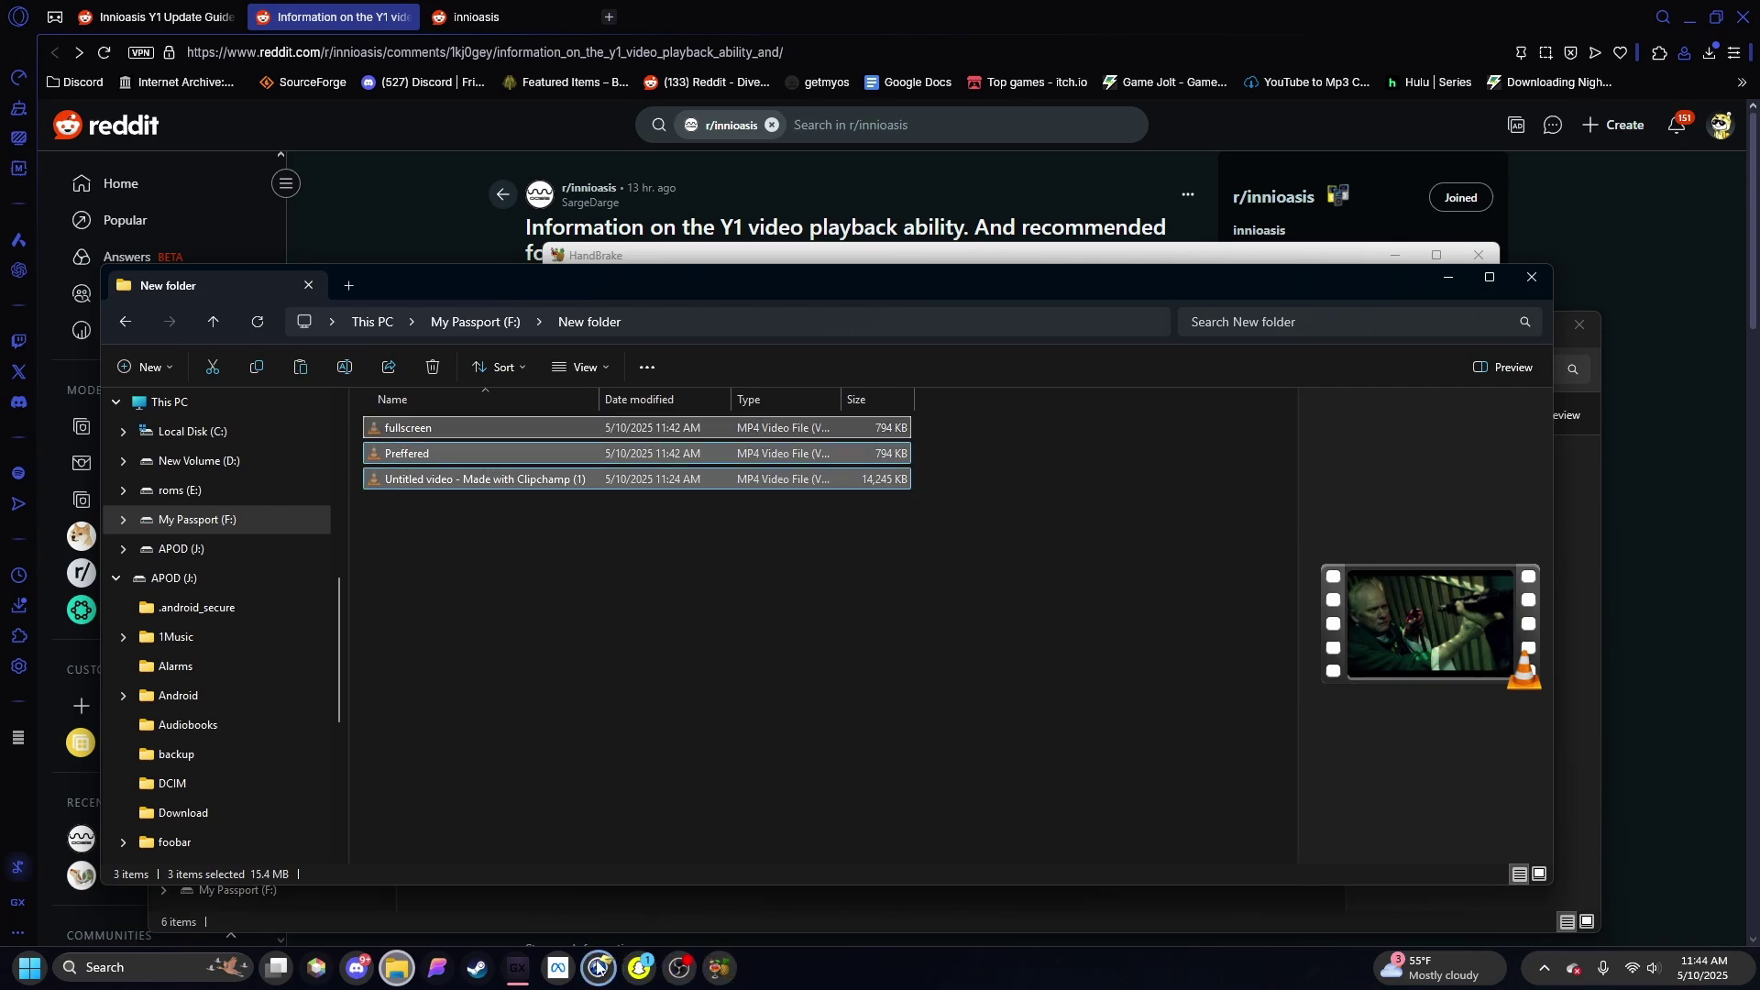
mouse_move(396, 967)
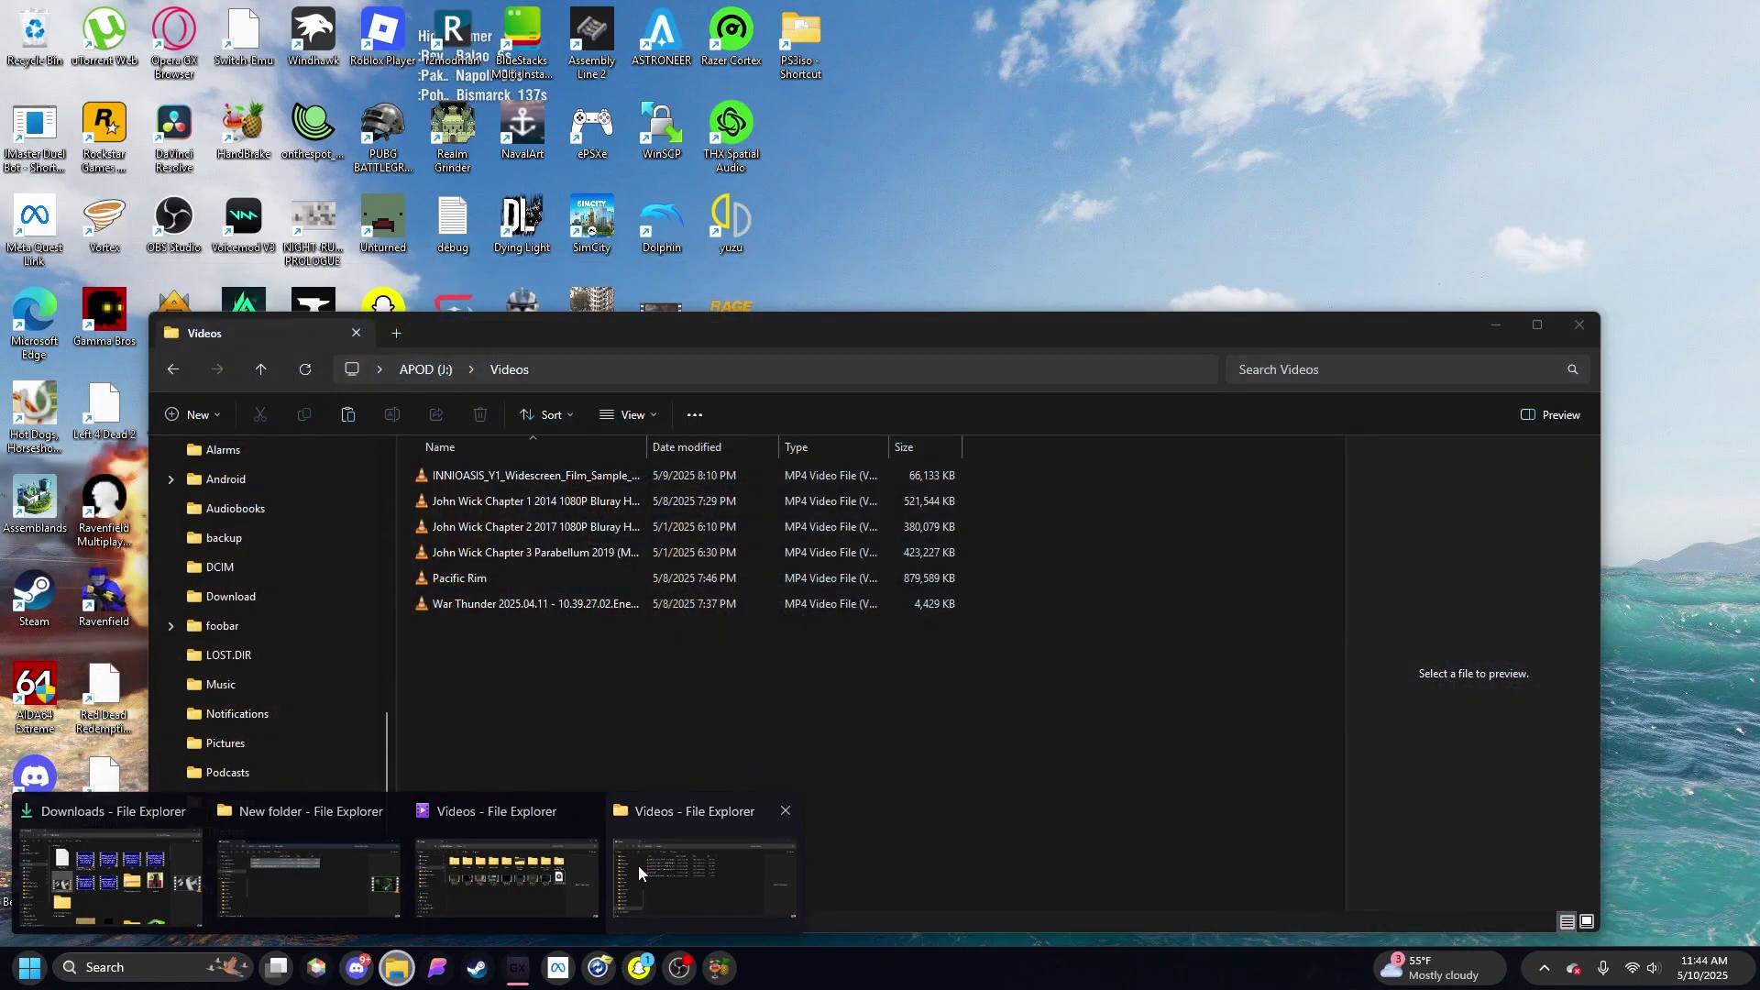
Paste the three videos into the APOD Videos folder and close that window.
left_click(639, 865)
right_click(710, 724)
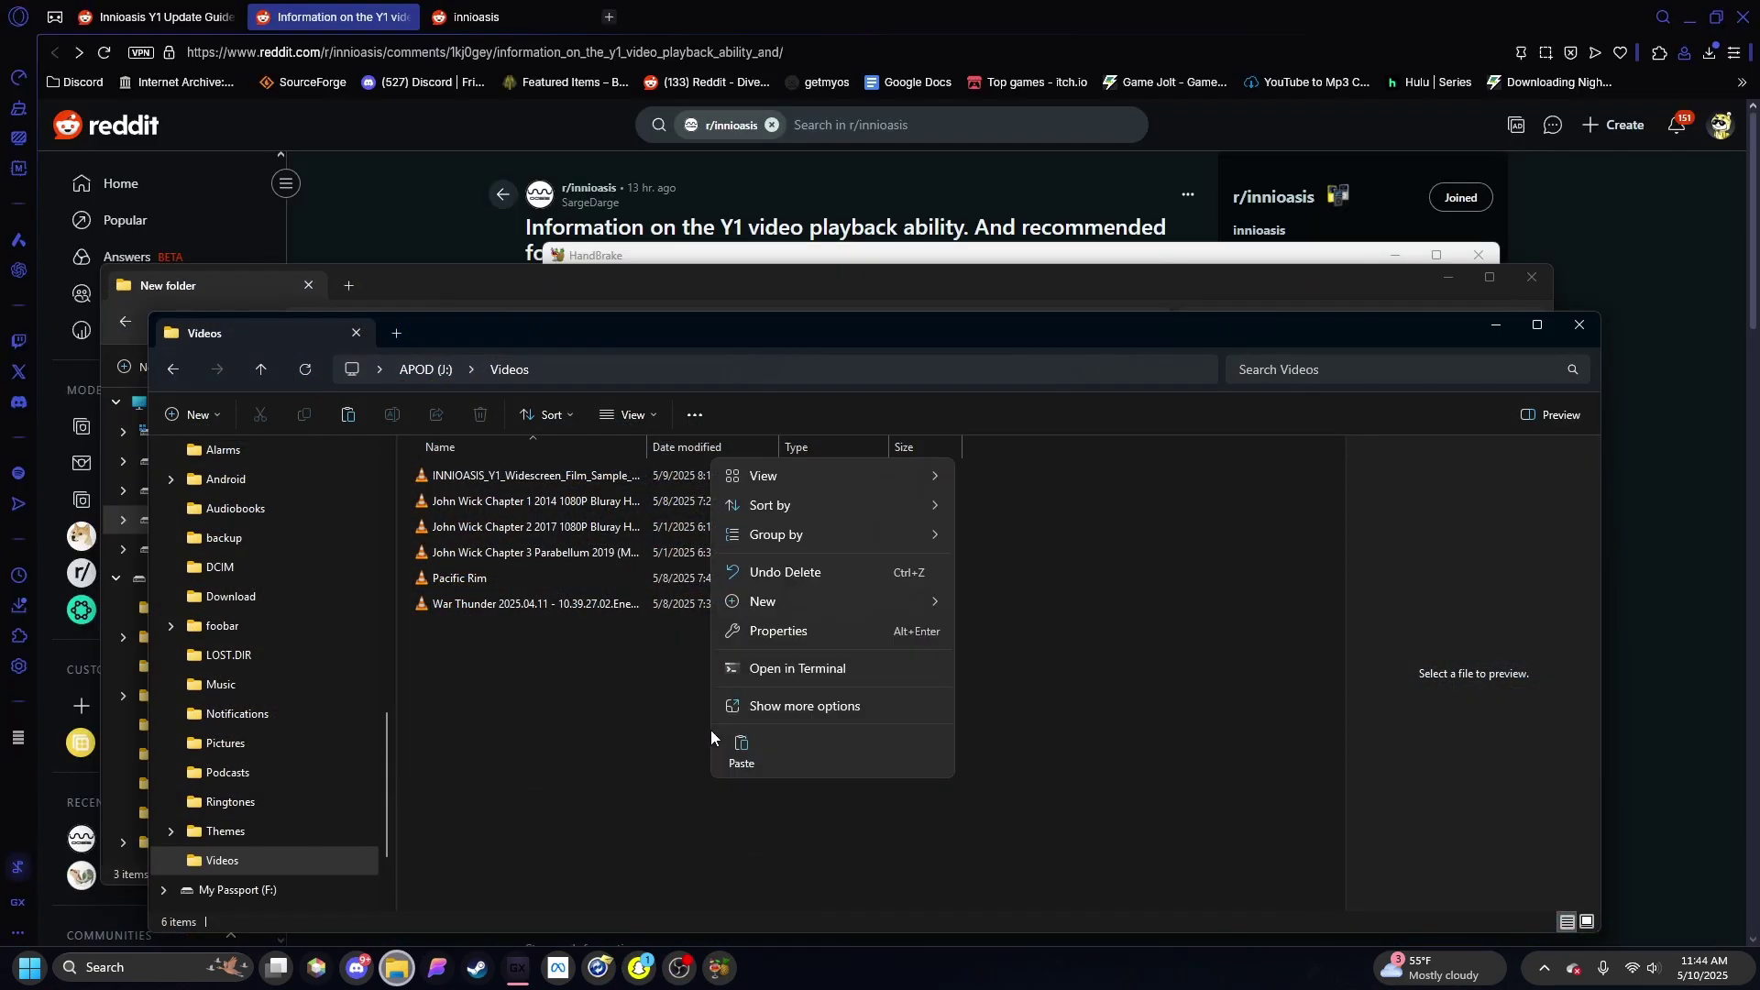
left_click(742, 753)
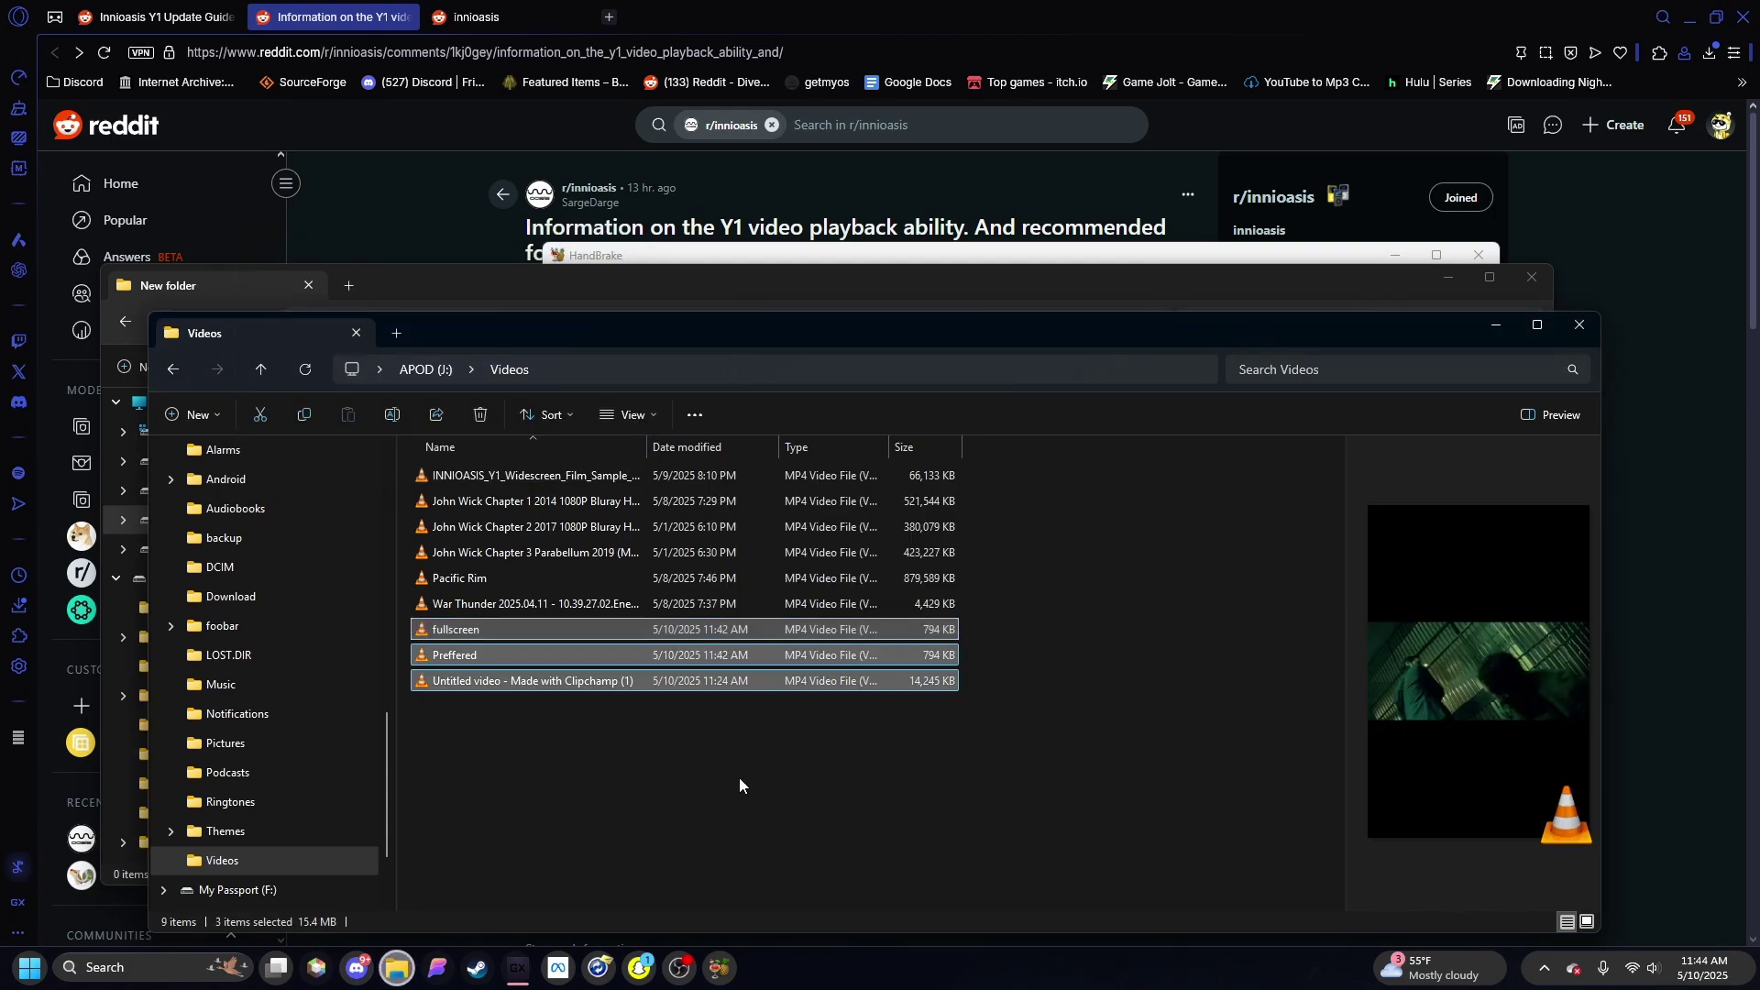
key("ctrl+w")
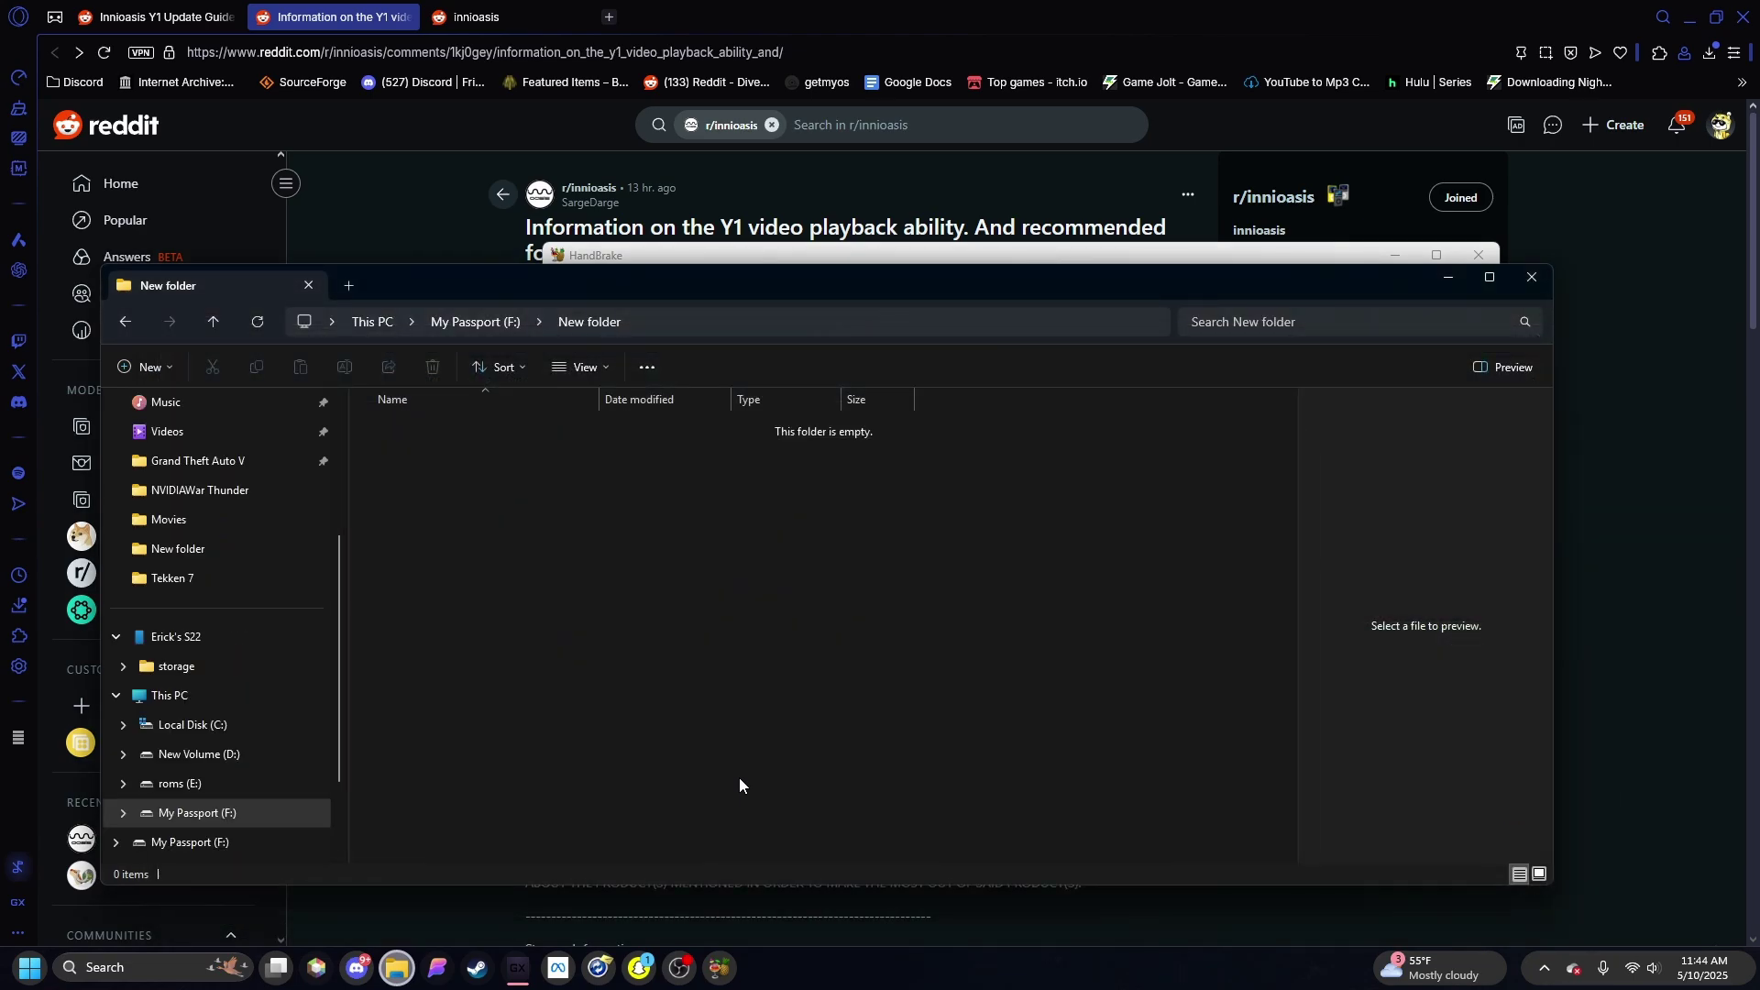